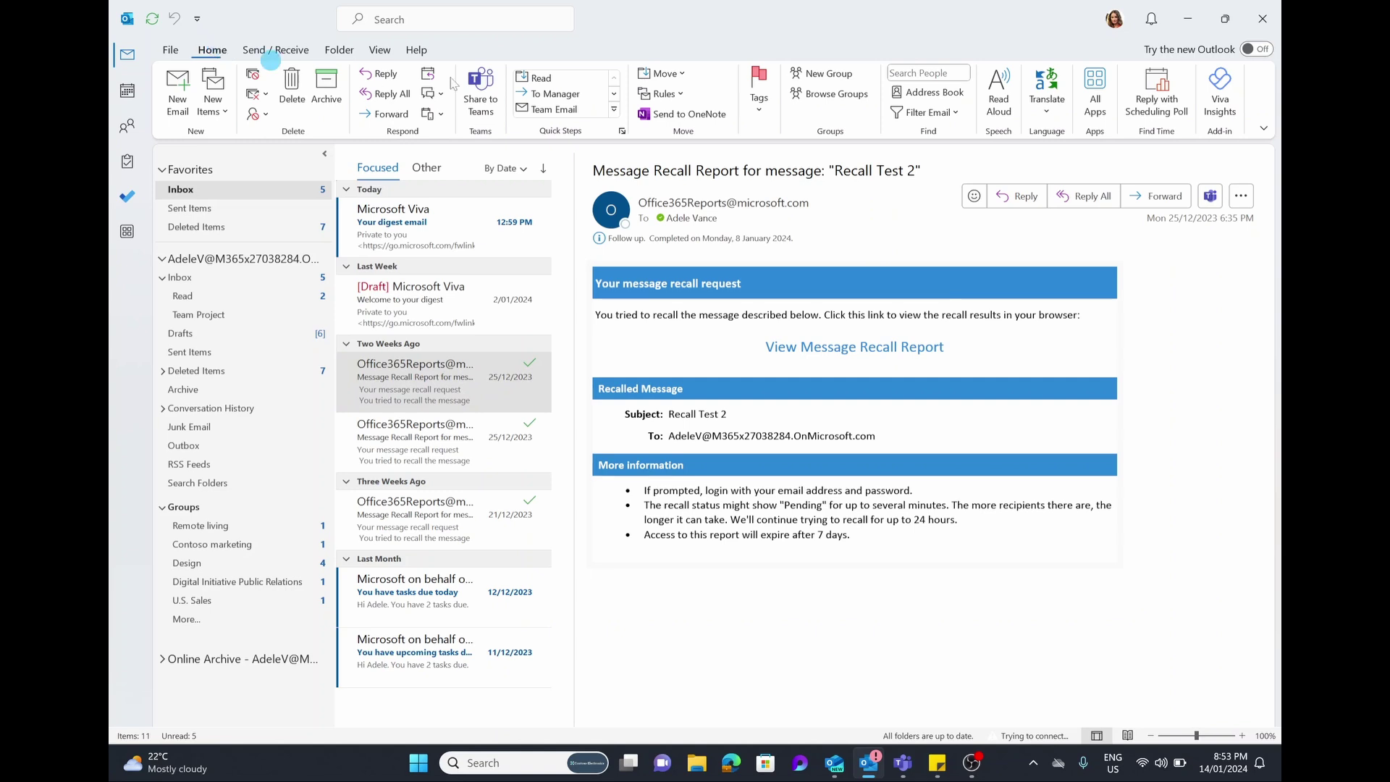
# - Start a new rule from the Office365Reports recall report message via Rules > Create Rule
pyautogui.click(680, 94)
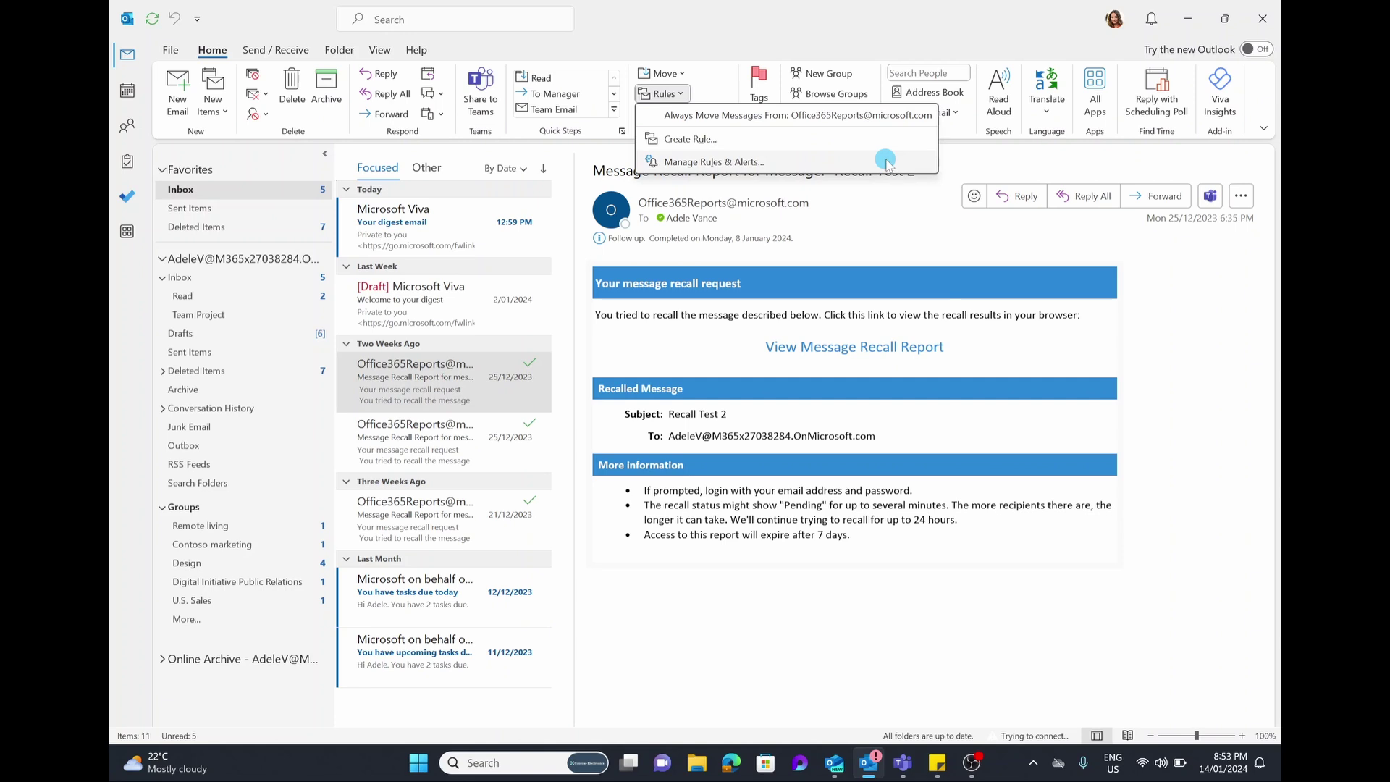
pyautogui.click(588, 254)
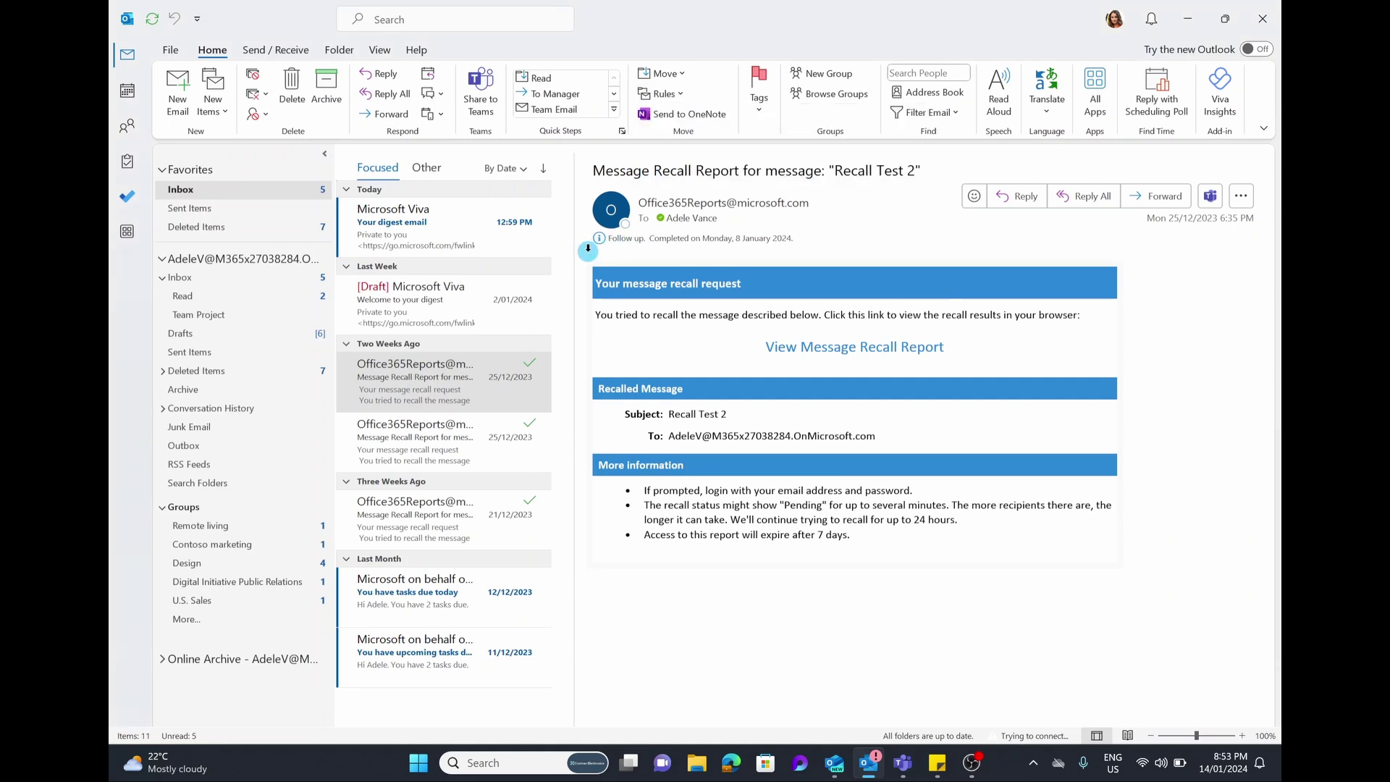
pyautogui.rightClick(455, 373)
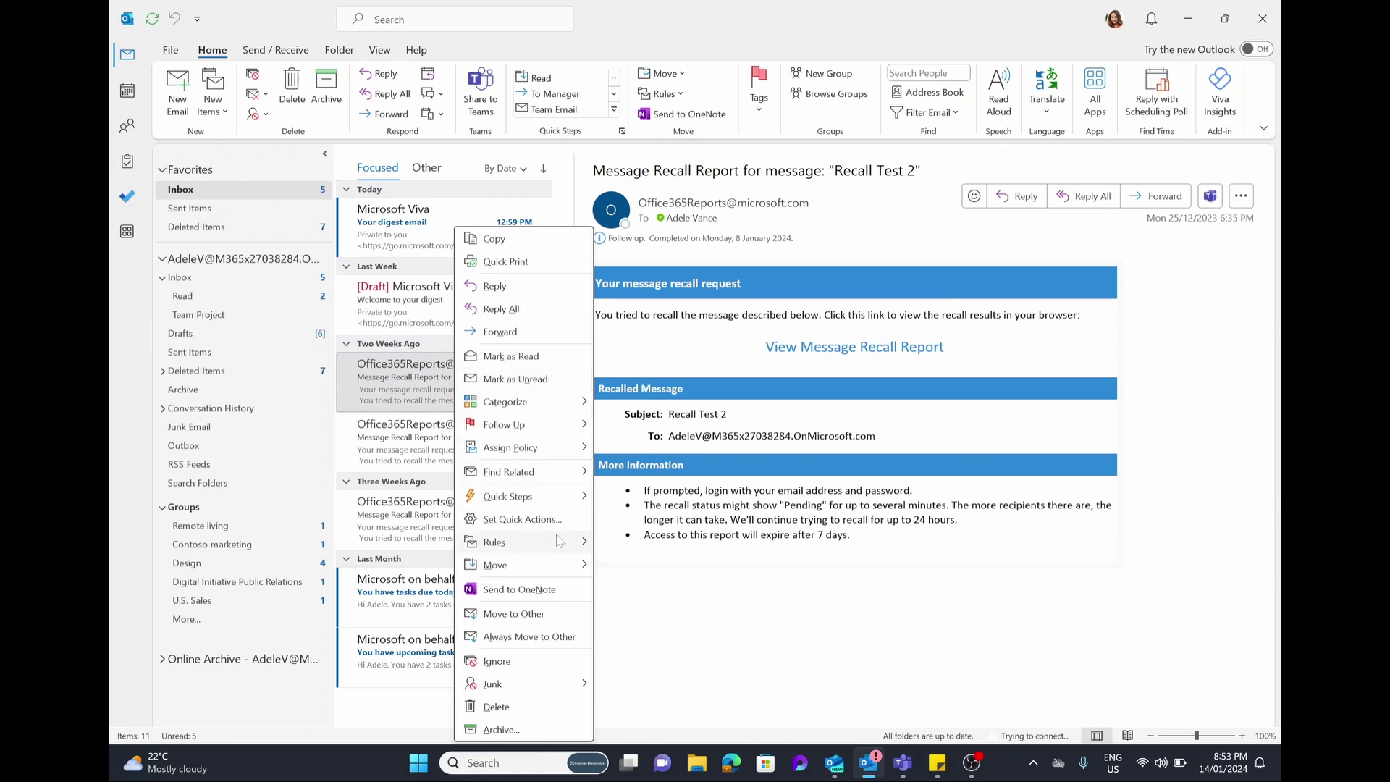
pyautogui.moveTo(559, 540)
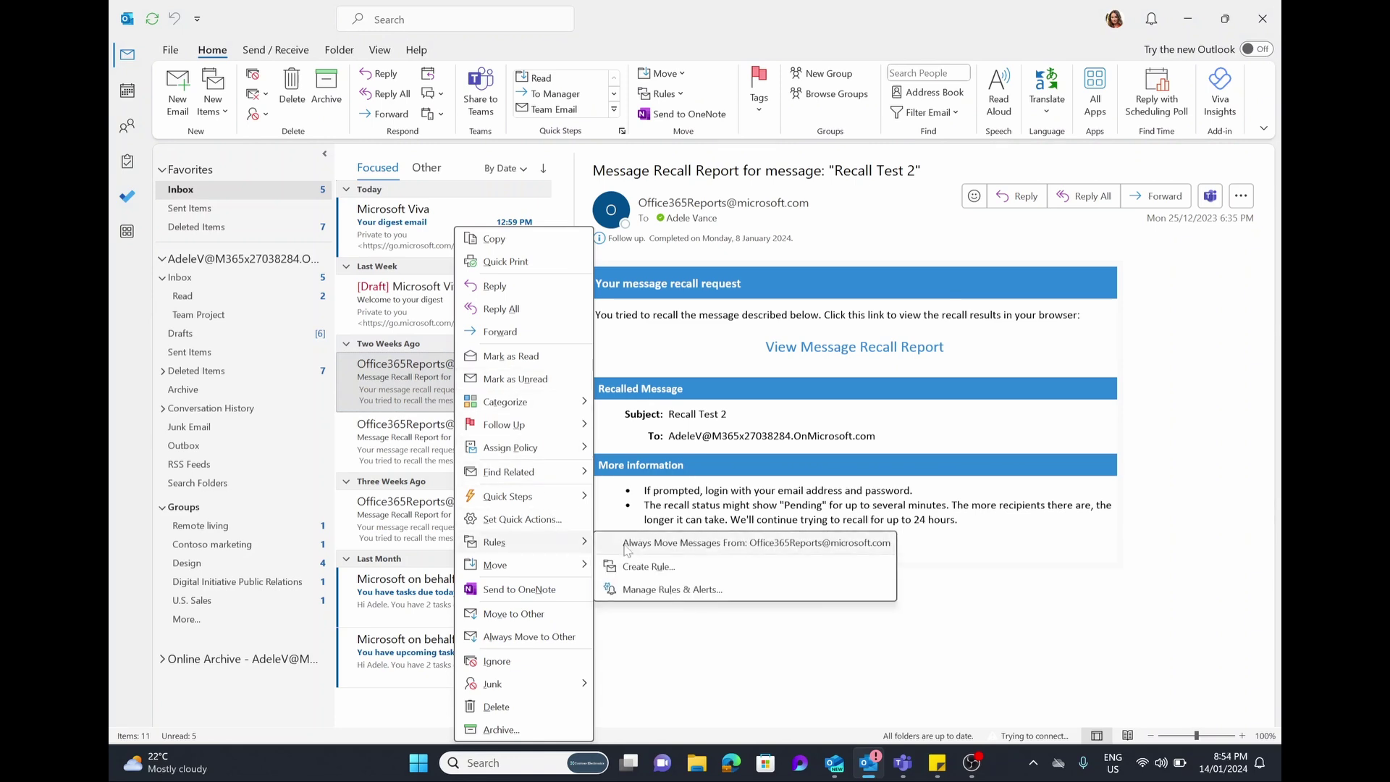
pyautogui.click(661, 564)
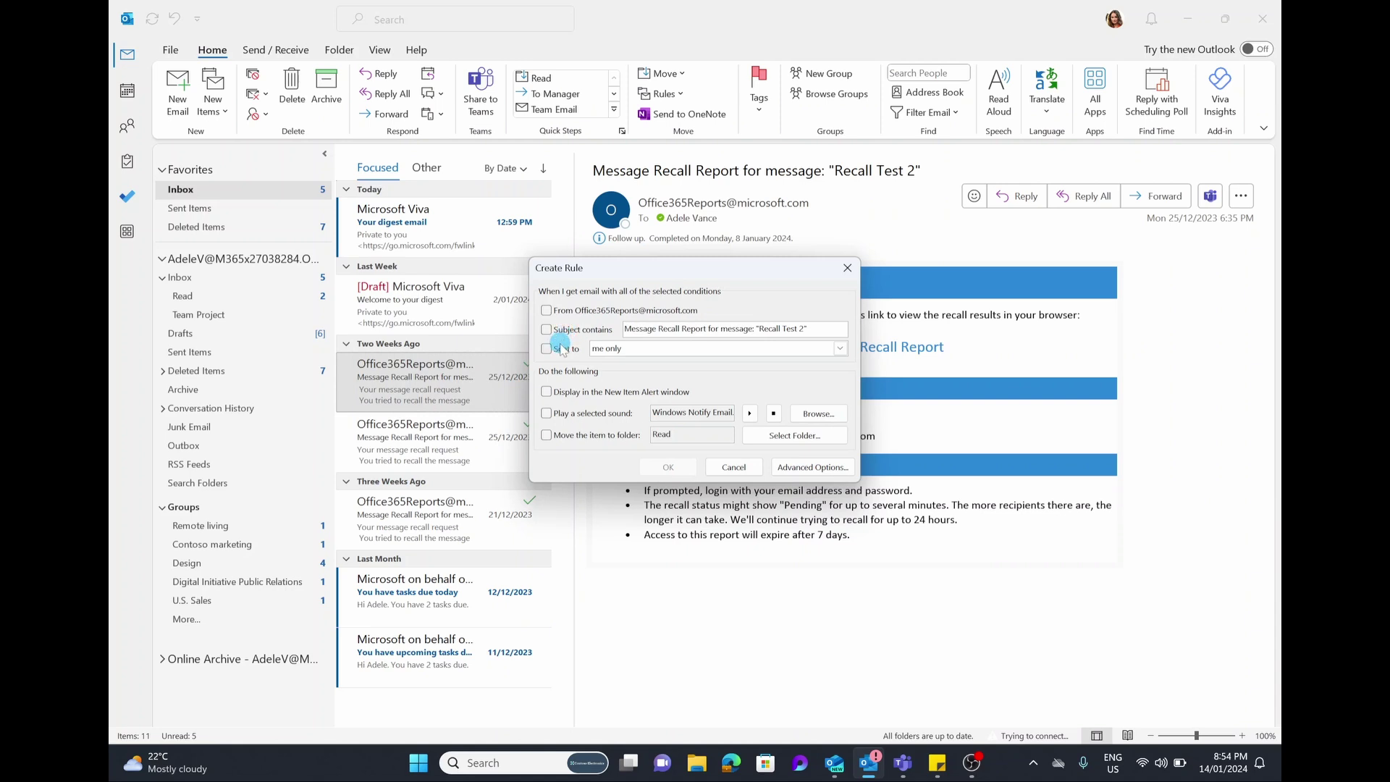
# - In Create Rule, tick From Office365Reports and Move the item to folder
pyautogui.click(640, 350)
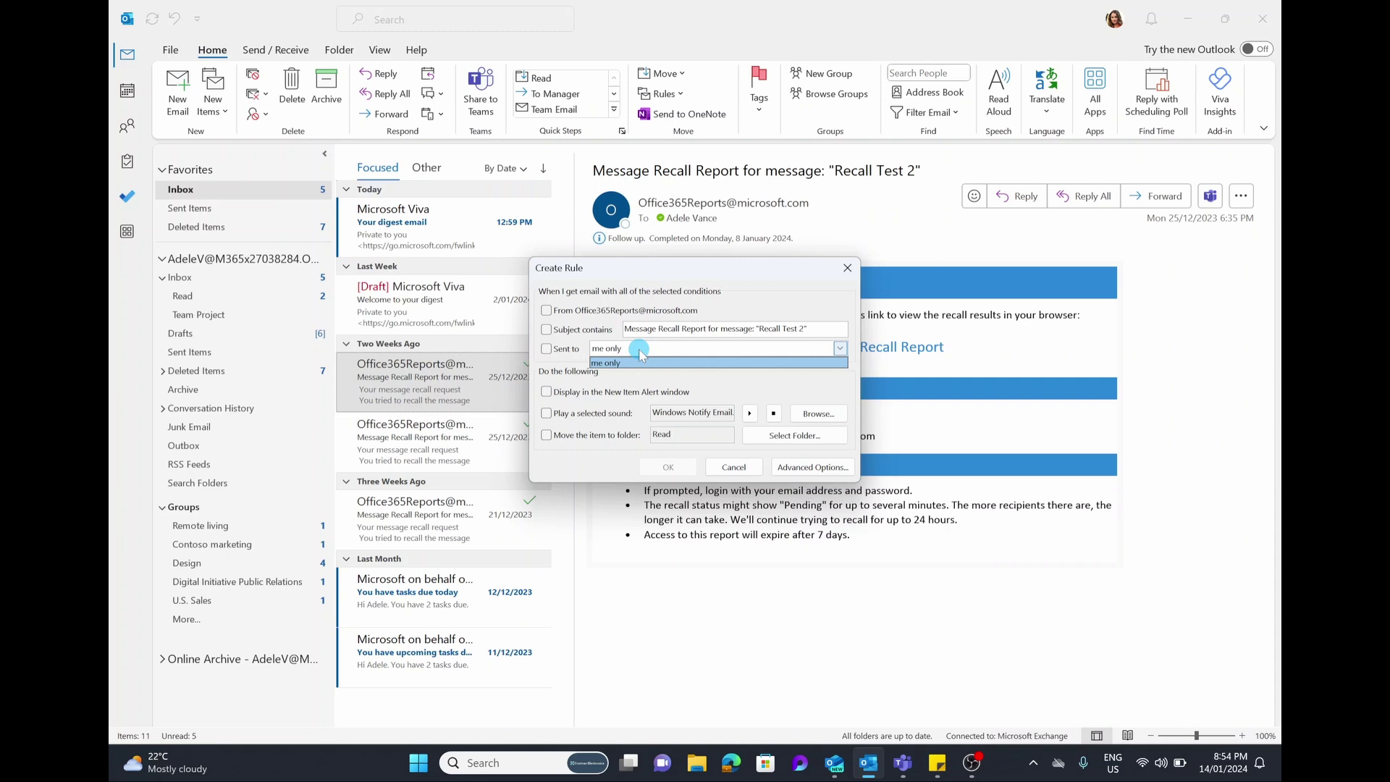
pyautogui.click(639, 350)
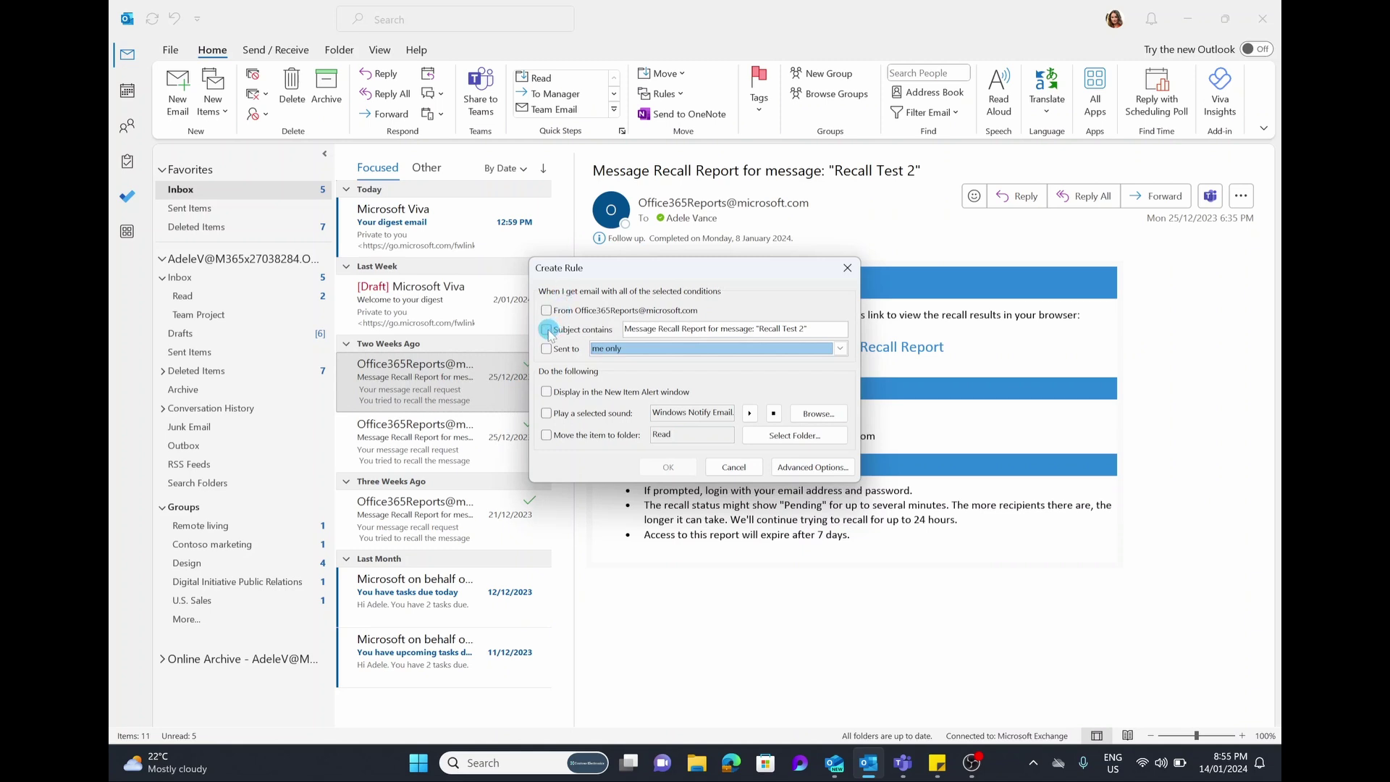
pyautogui.moveTo(643, 329); pyautogui.dragTo(742, 331)
pyautogui.click(748, 329)
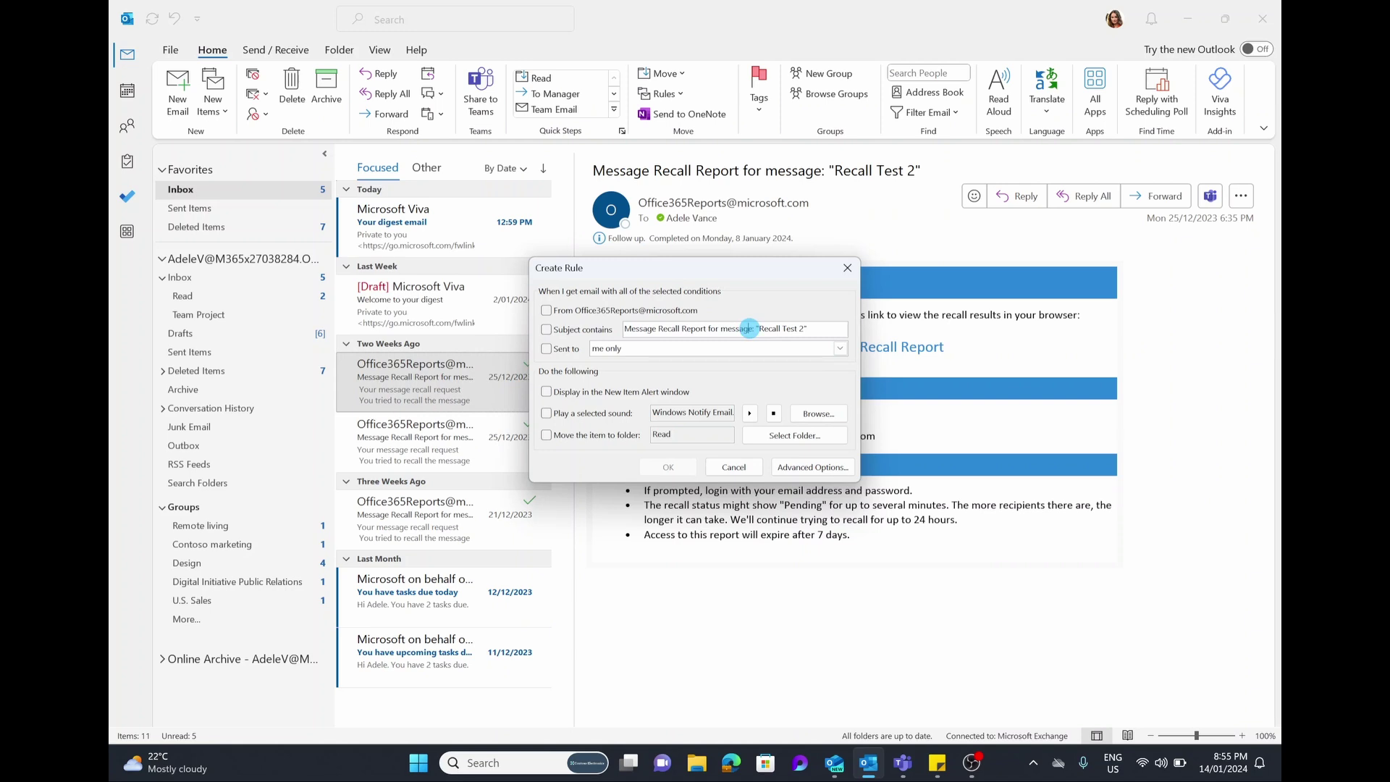
pyautogui.click(569, 313)
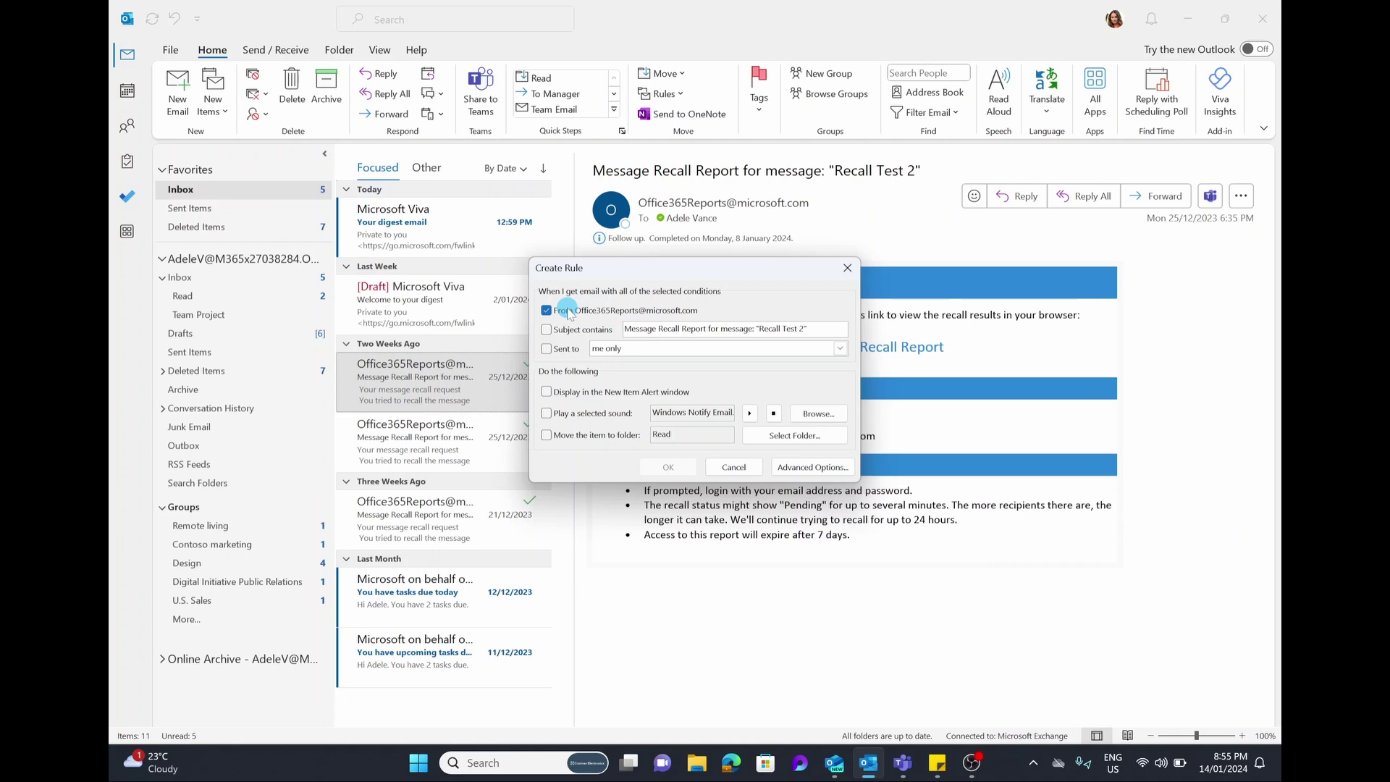
pyautogui.click(665, 335)
pyautogui.click(546, 435)
# - Choose Inbox > Read as the rule's destination folder, then bring up the full Rules Wizard
pyautogui.click(788, 436)
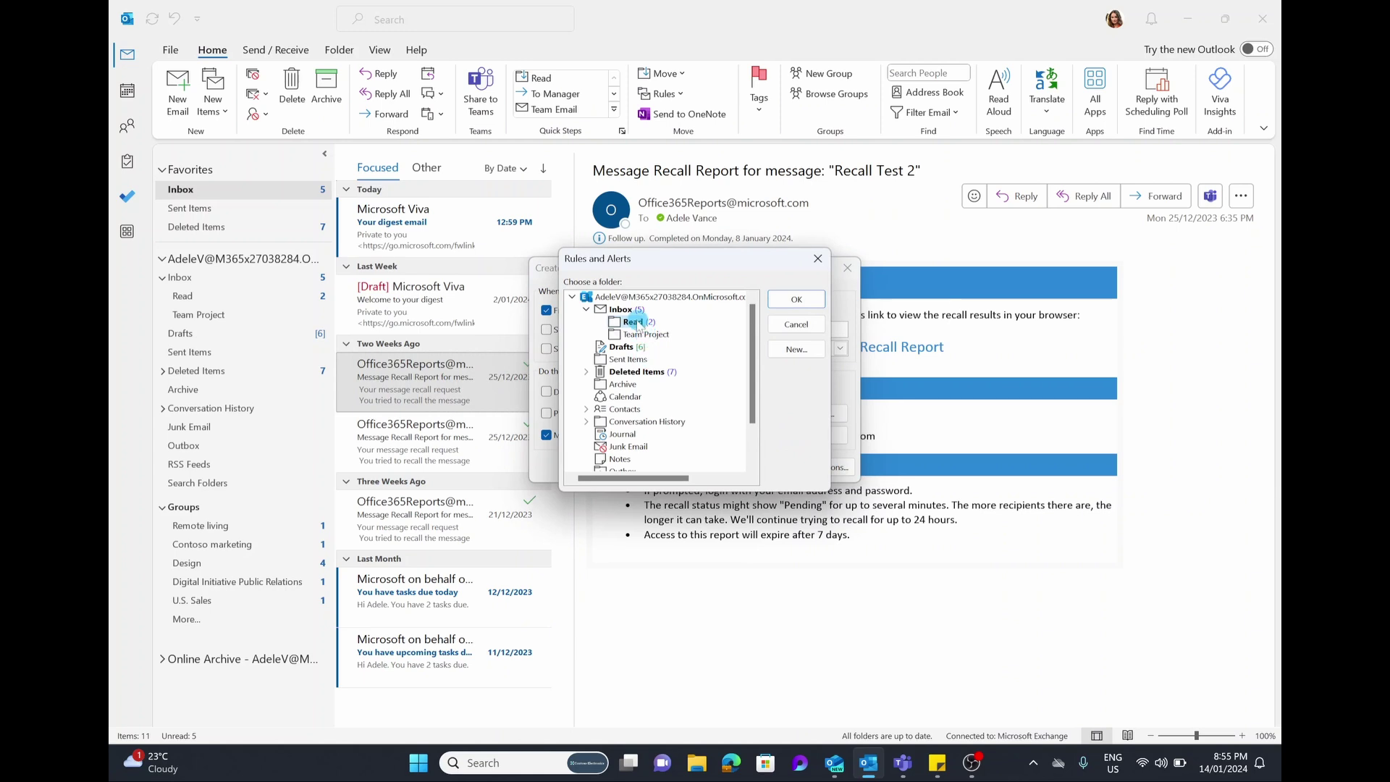
pyautogui.click(780, 301)
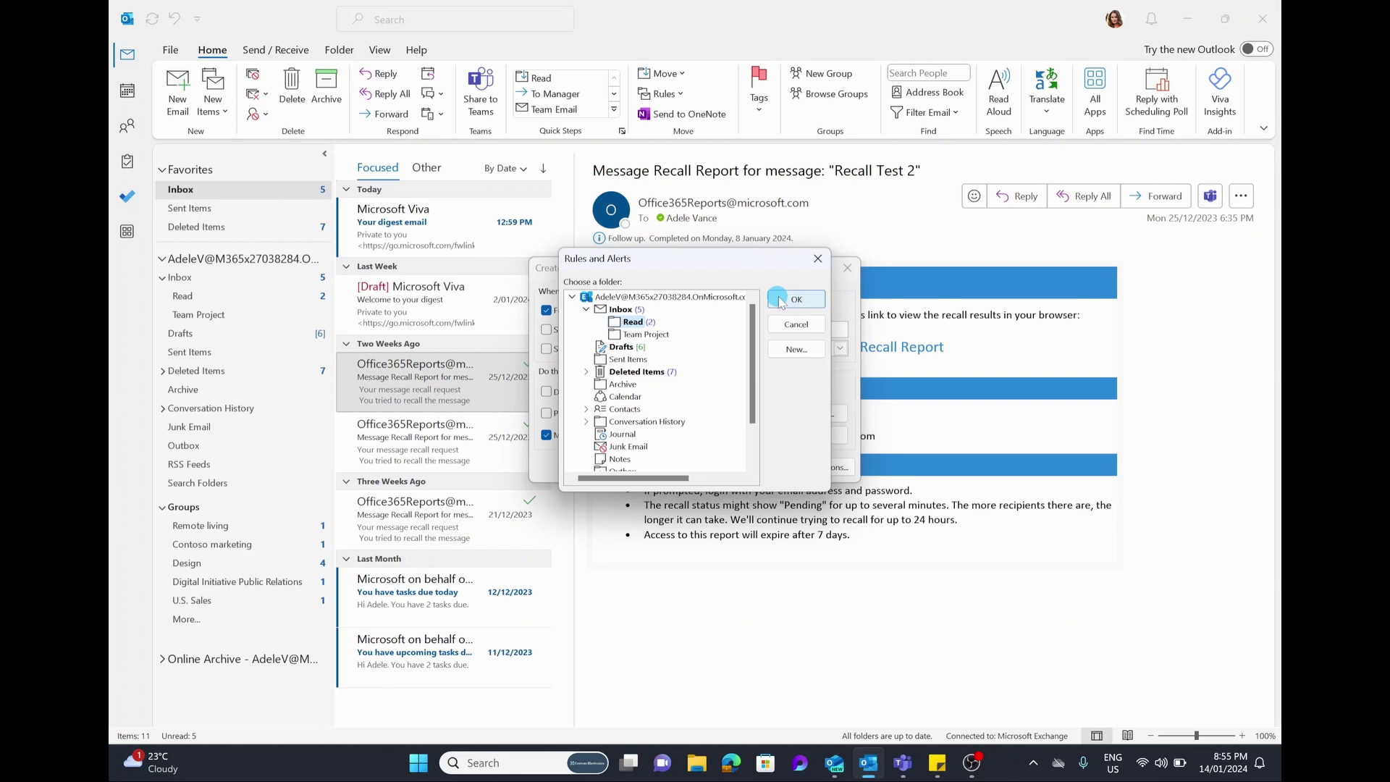
pyautogui.click(780, 299)
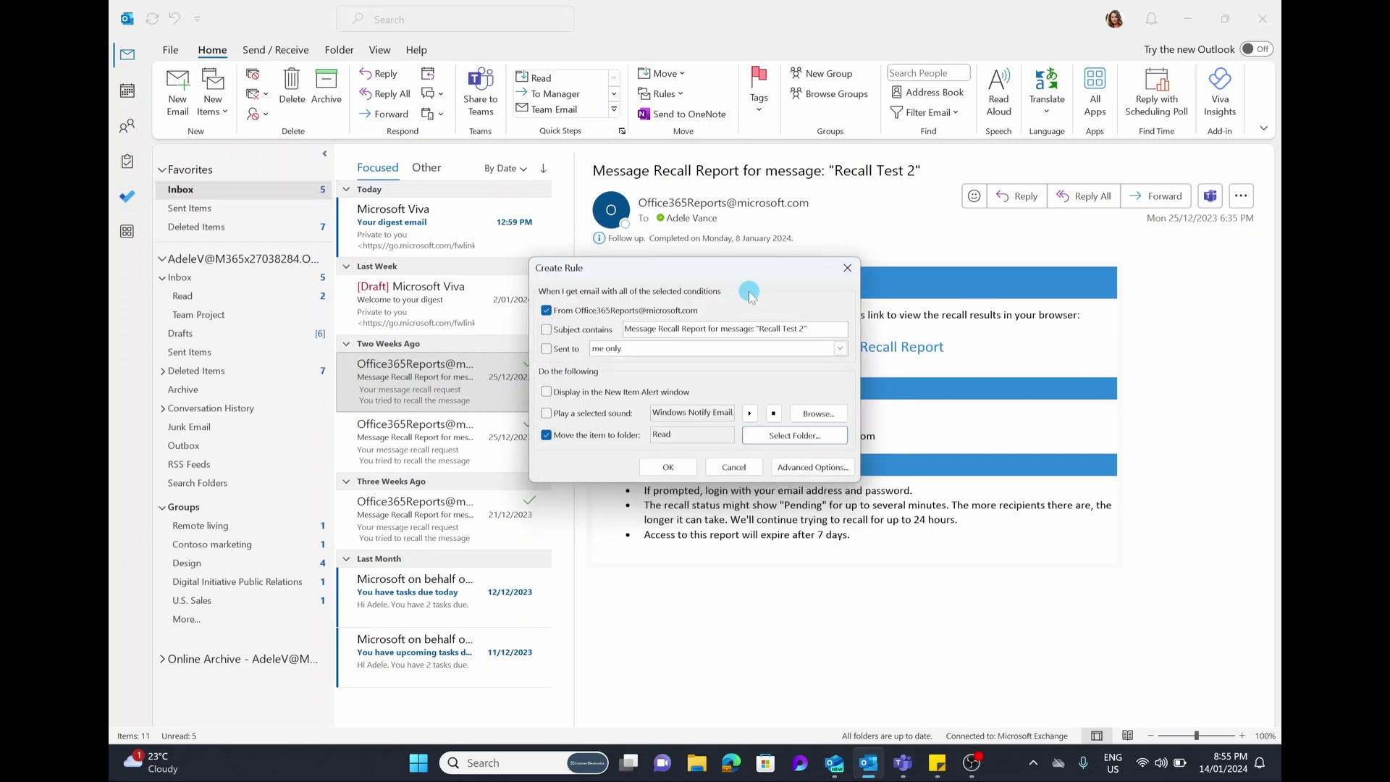
pyautogui.click(814, 467)
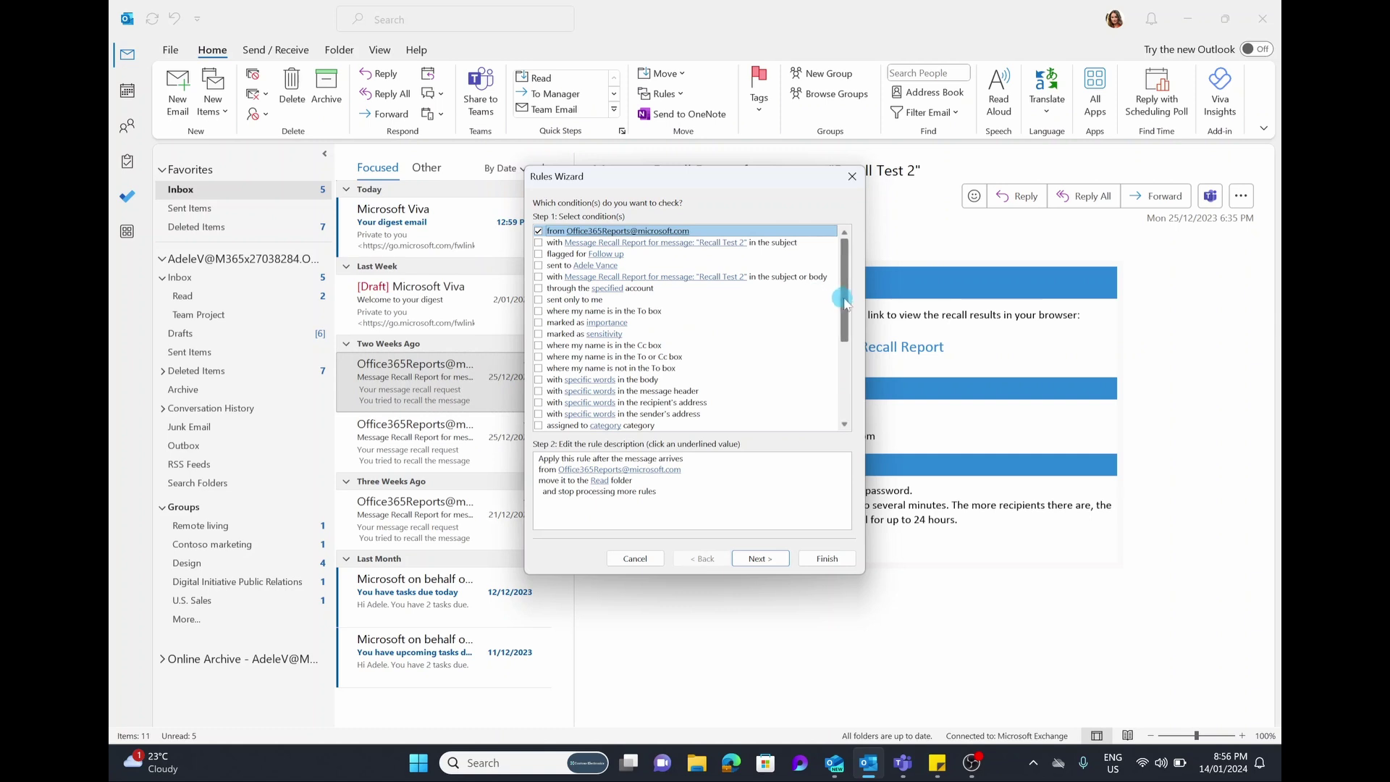
pyautogui.moveTo(841, 303); pyautogui.dragTo(787, 297)
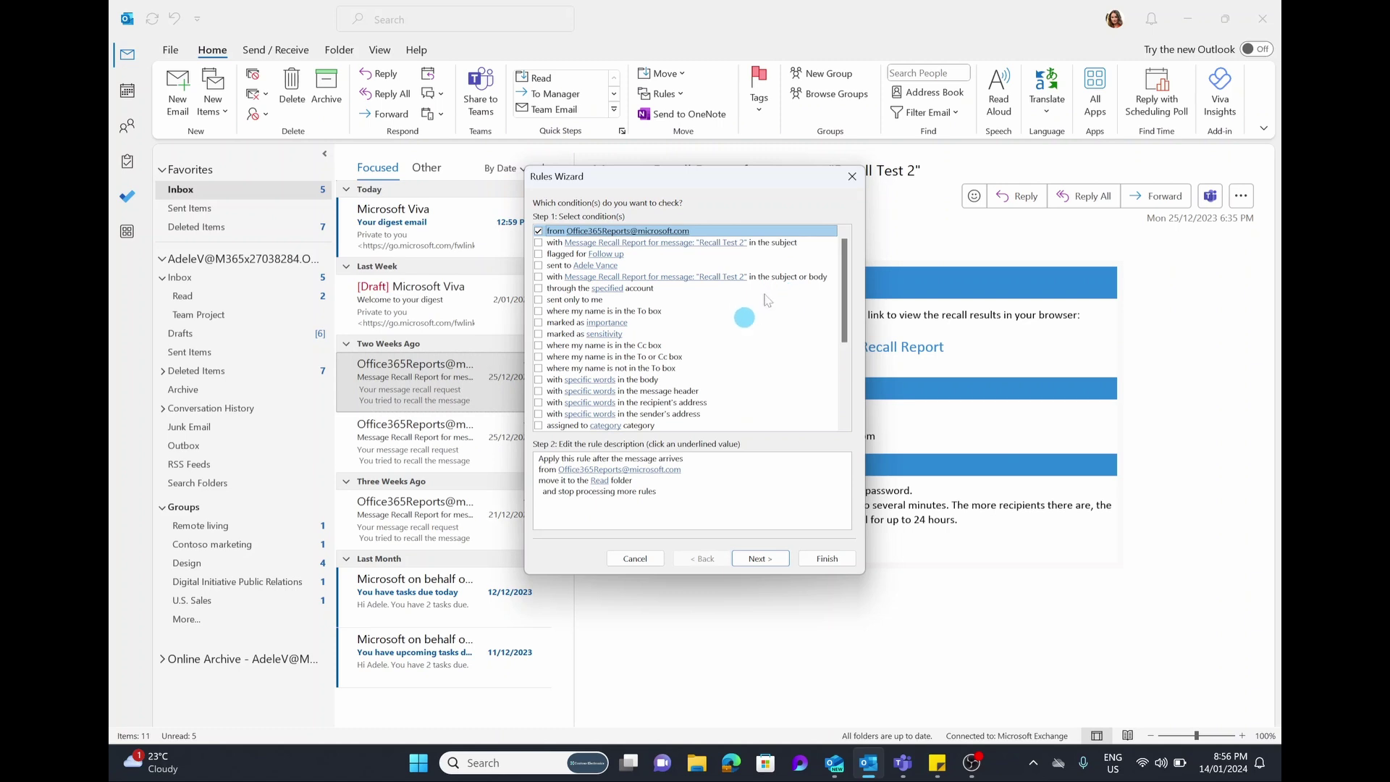
pyautogui.click(851, 176)
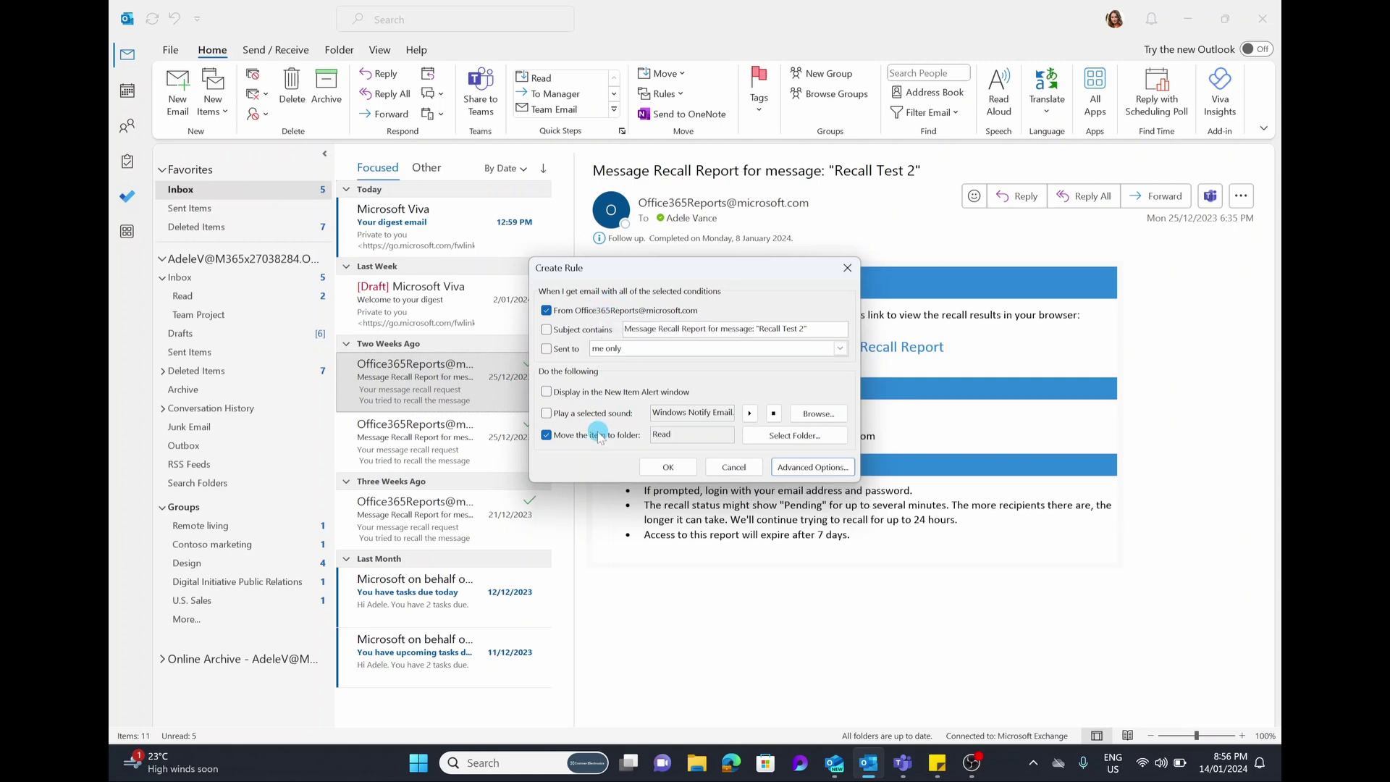
# - Save the Office365Reports rule and run it now on existing messages
pyautogui.click(661, 469)
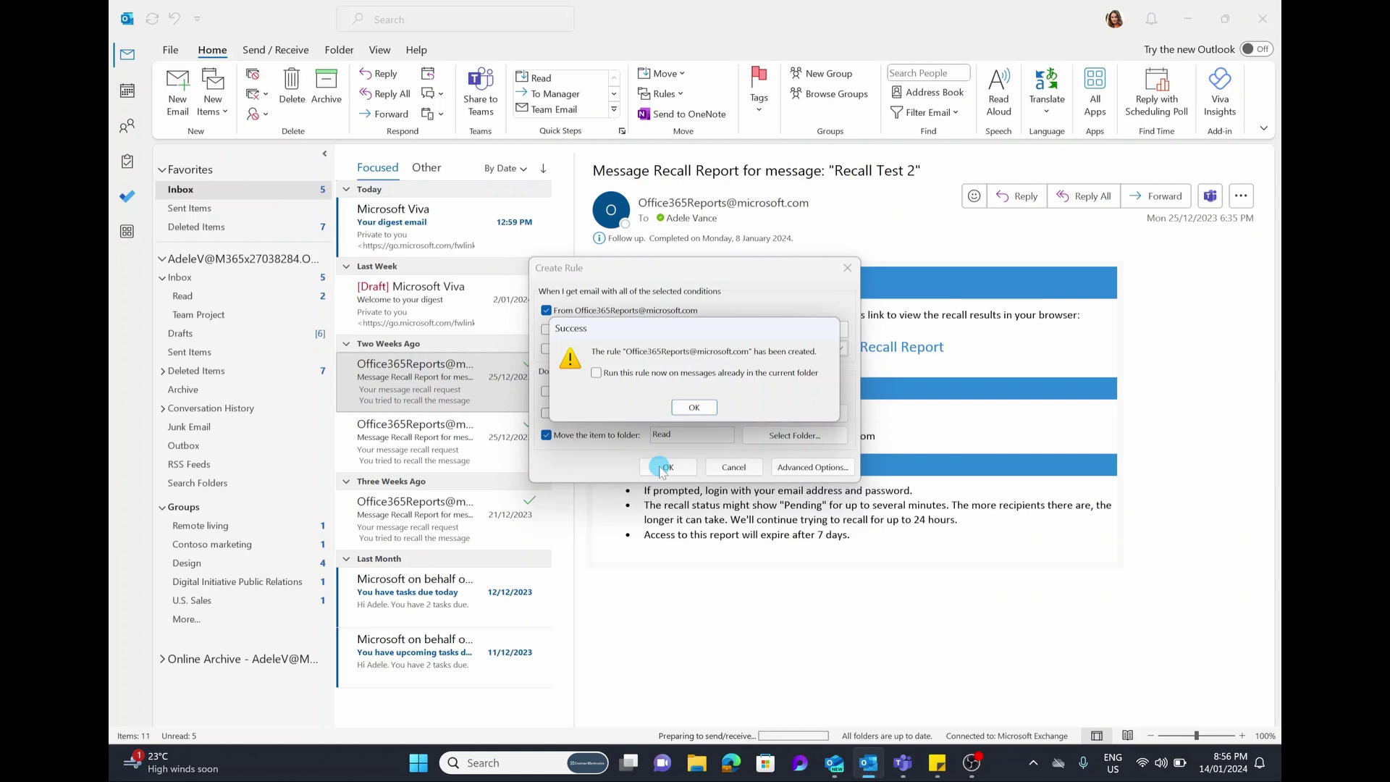
pyautogui.click(596, 373)
pyautogui.click(692, 407)
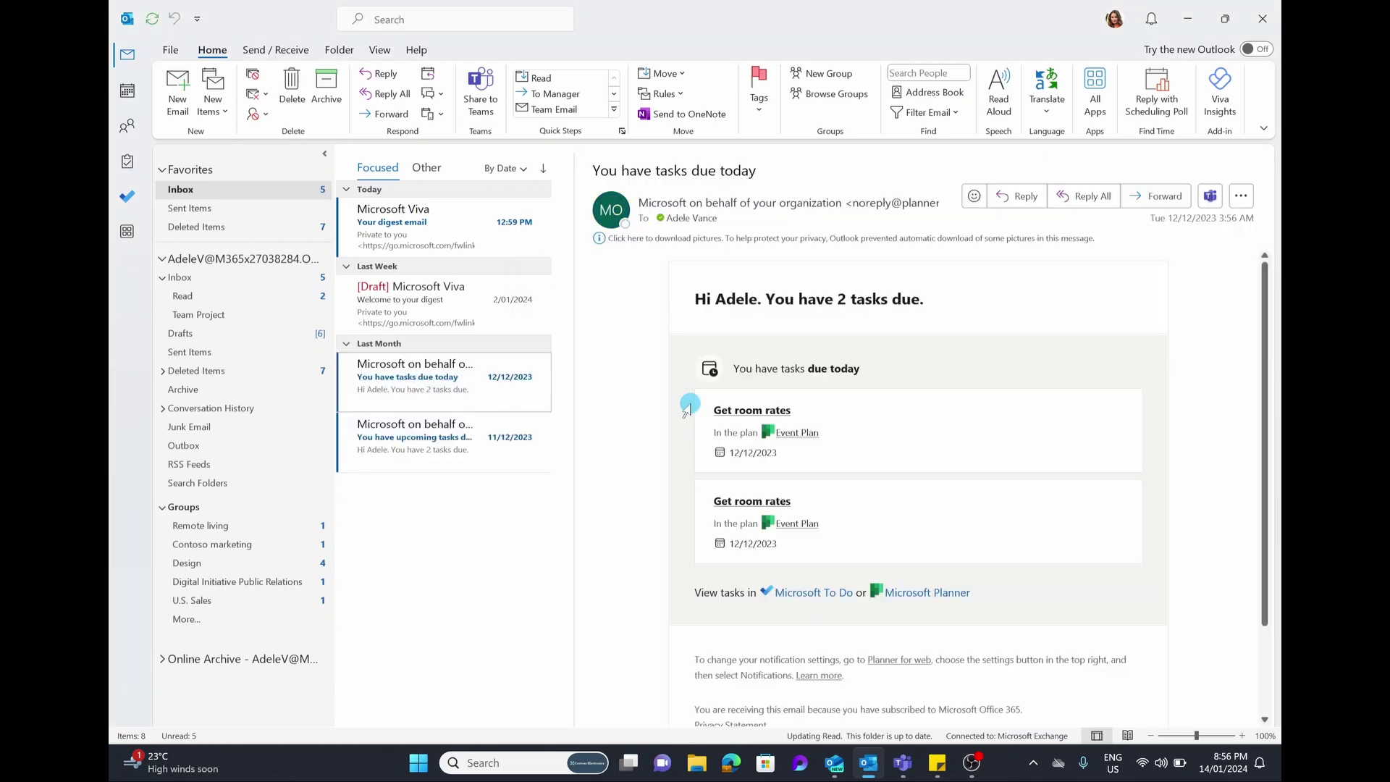
# - Check that the recall reports landed in the Read folder, then go back to the Inbox
pyautogui.click(217, 299)
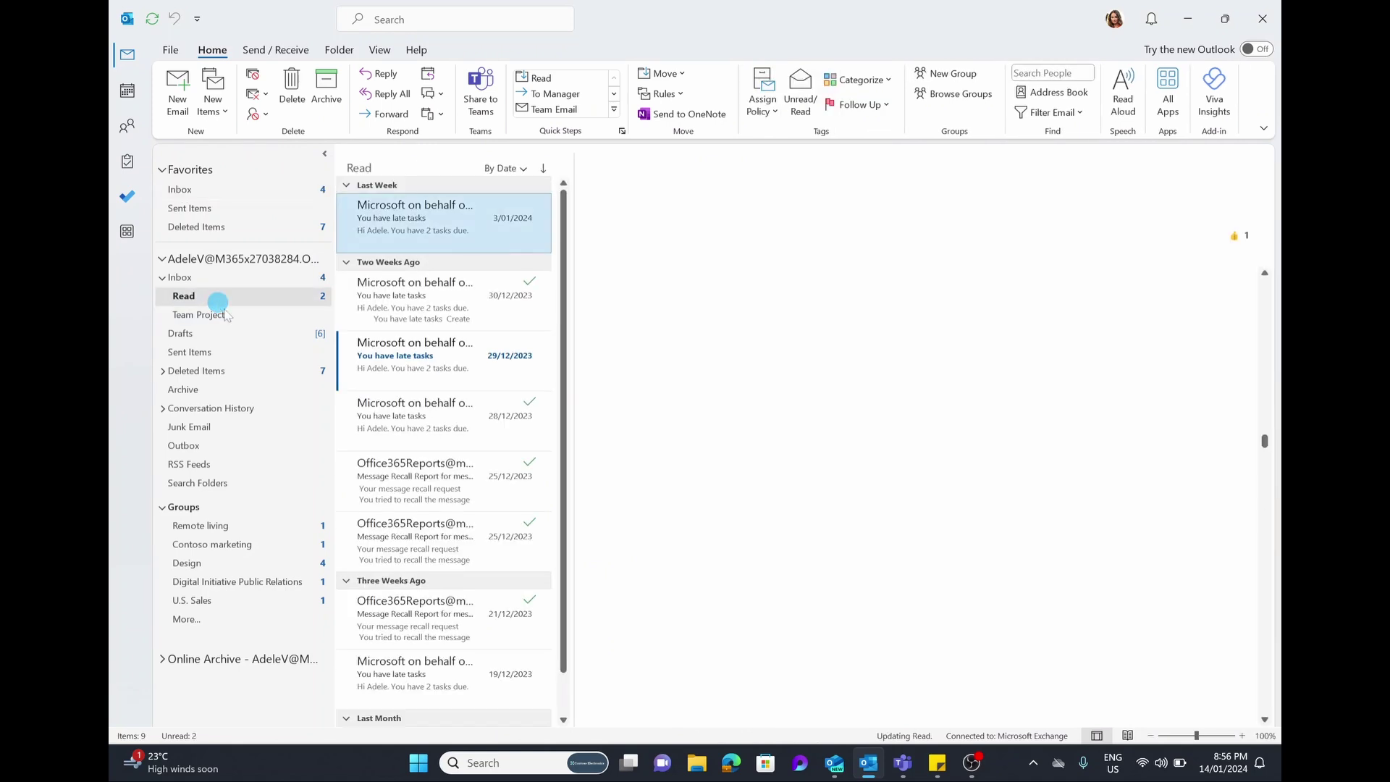
pyautogui.click(409, 479)
pyautogui.click(231, 191)
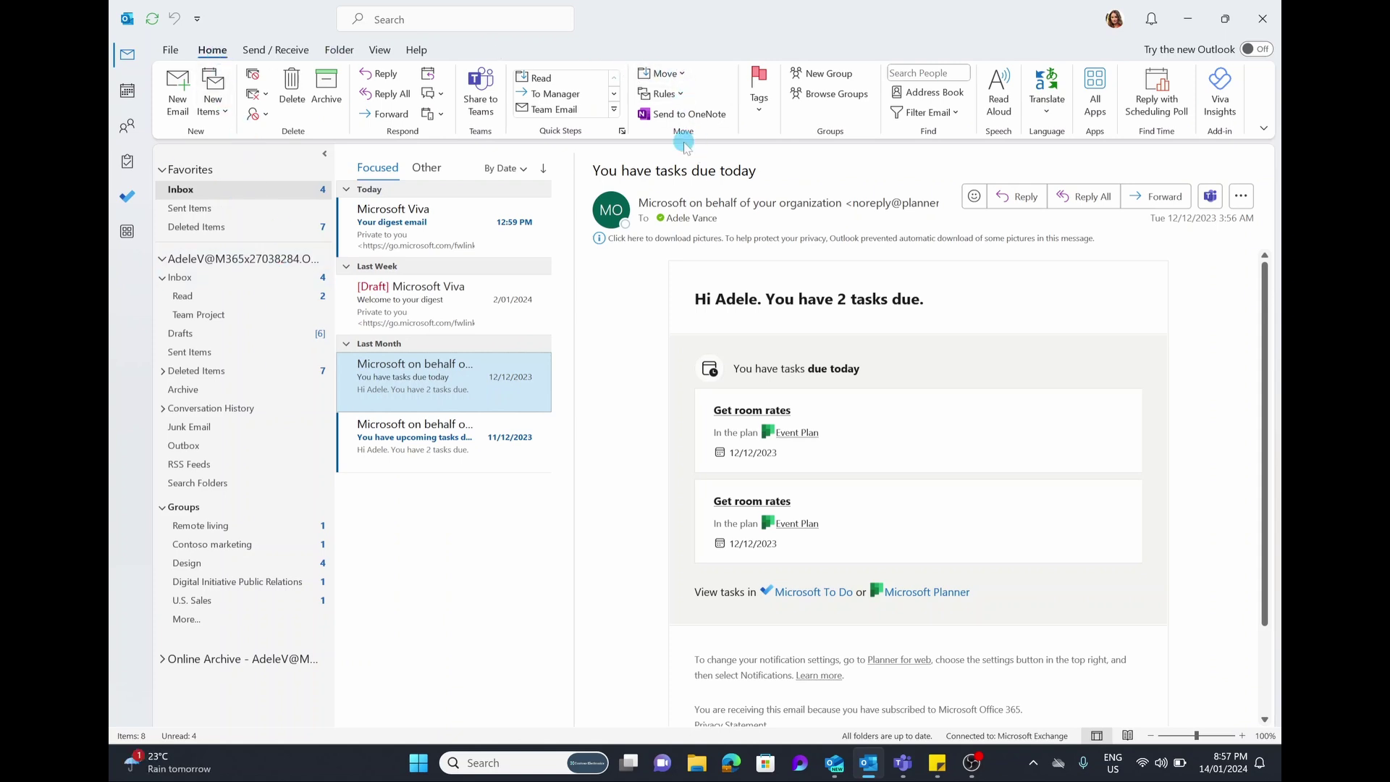
pyautogui.click(679, 95)
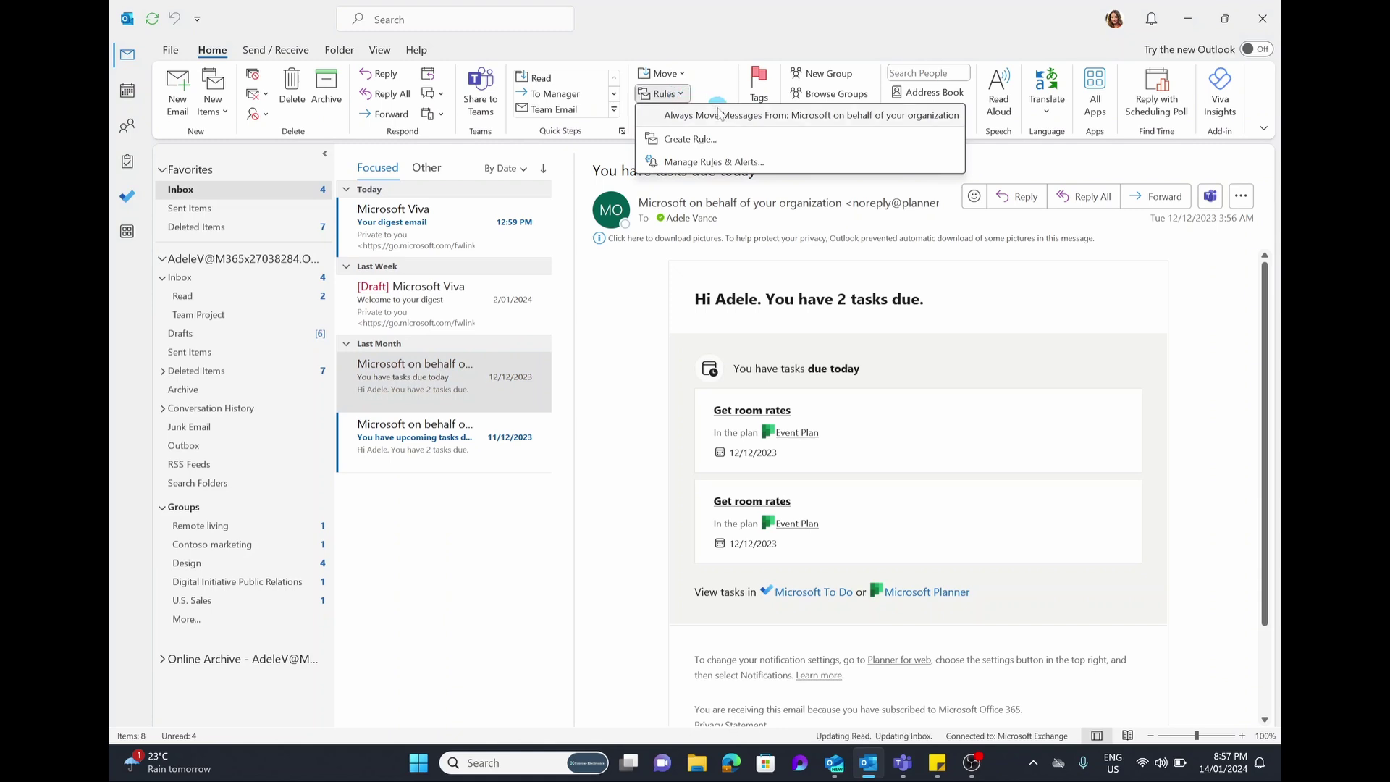
# - Review the Office365Reports and late-tasks rules in Manage Rules & Alerts, then switch to new Outlook
pyautogui.click(713, 165)
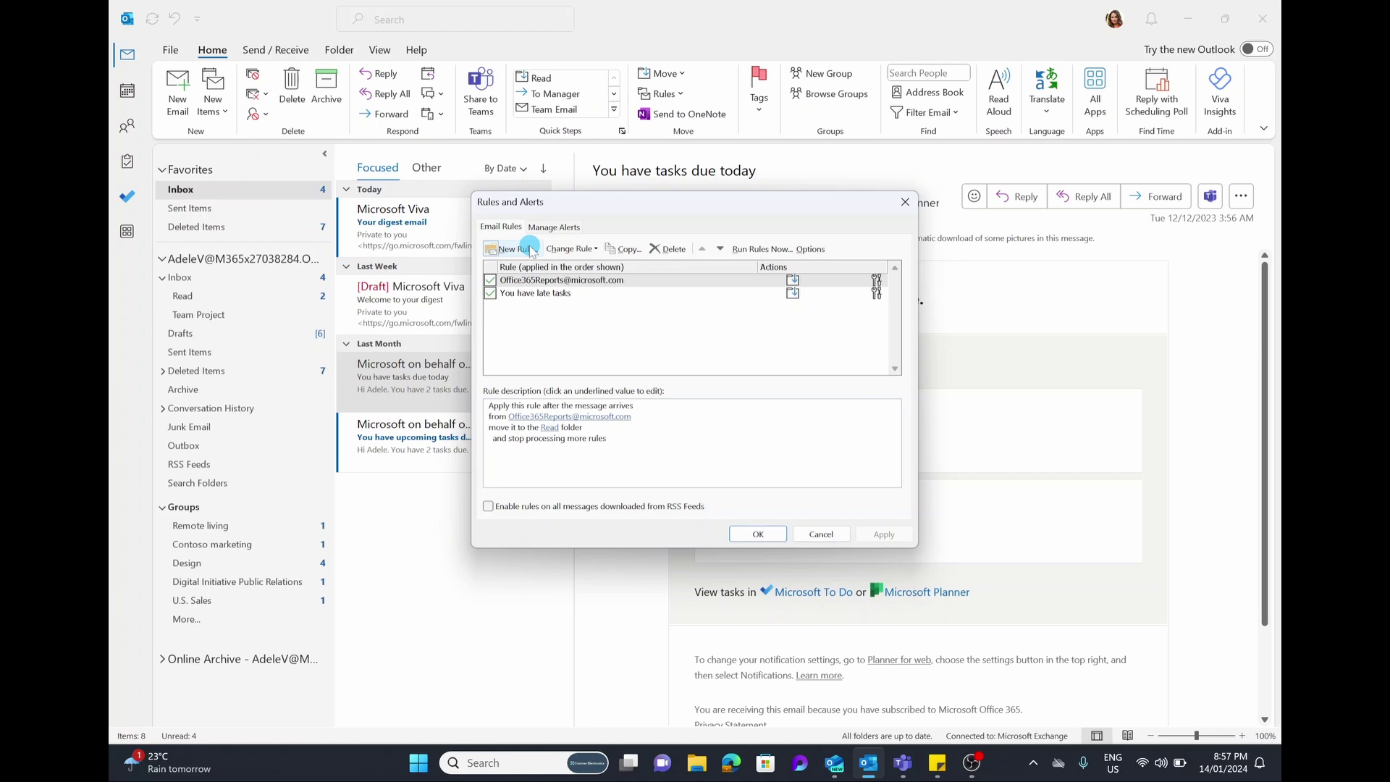
pyautogui.click(597, 249)
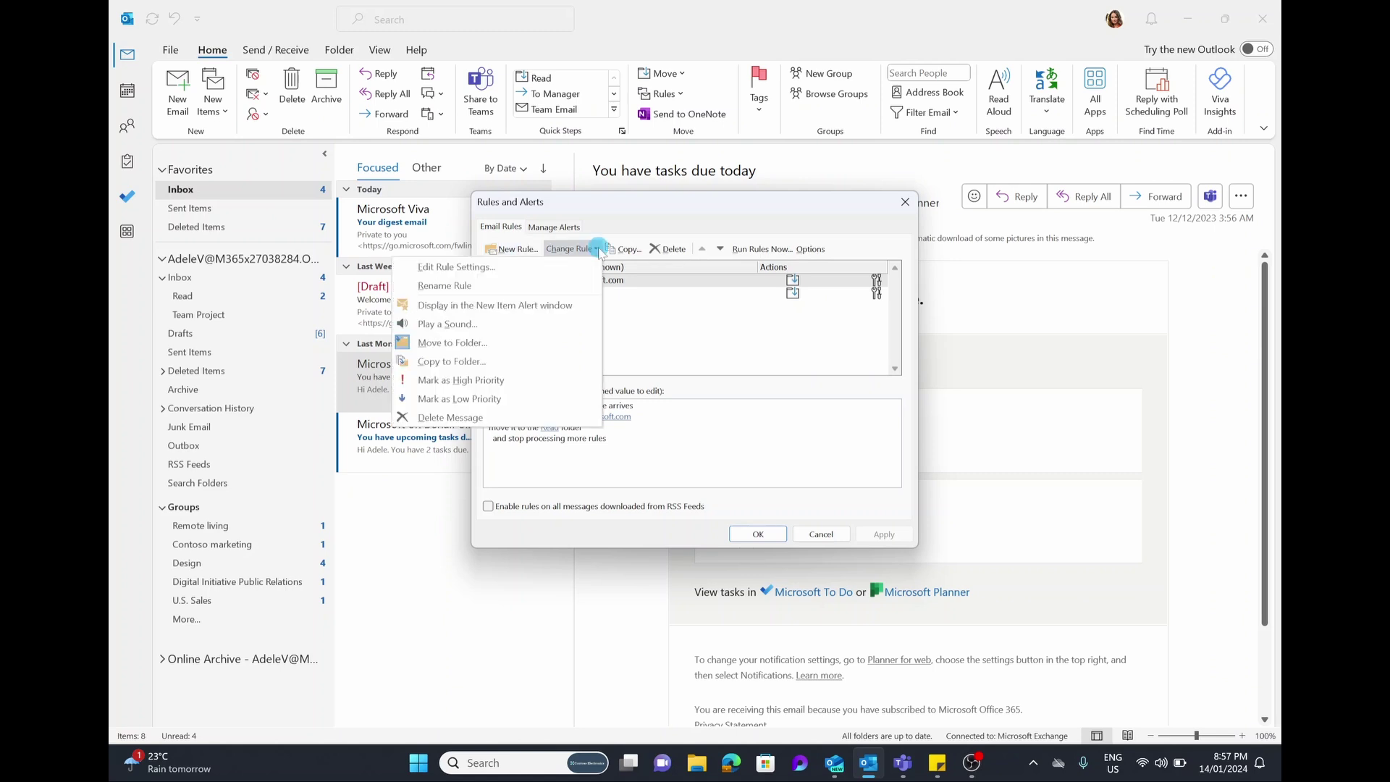
pyautogui.click(598, 249)
pyautogui.click(601, 246)
pyautogui.click(623, 248)
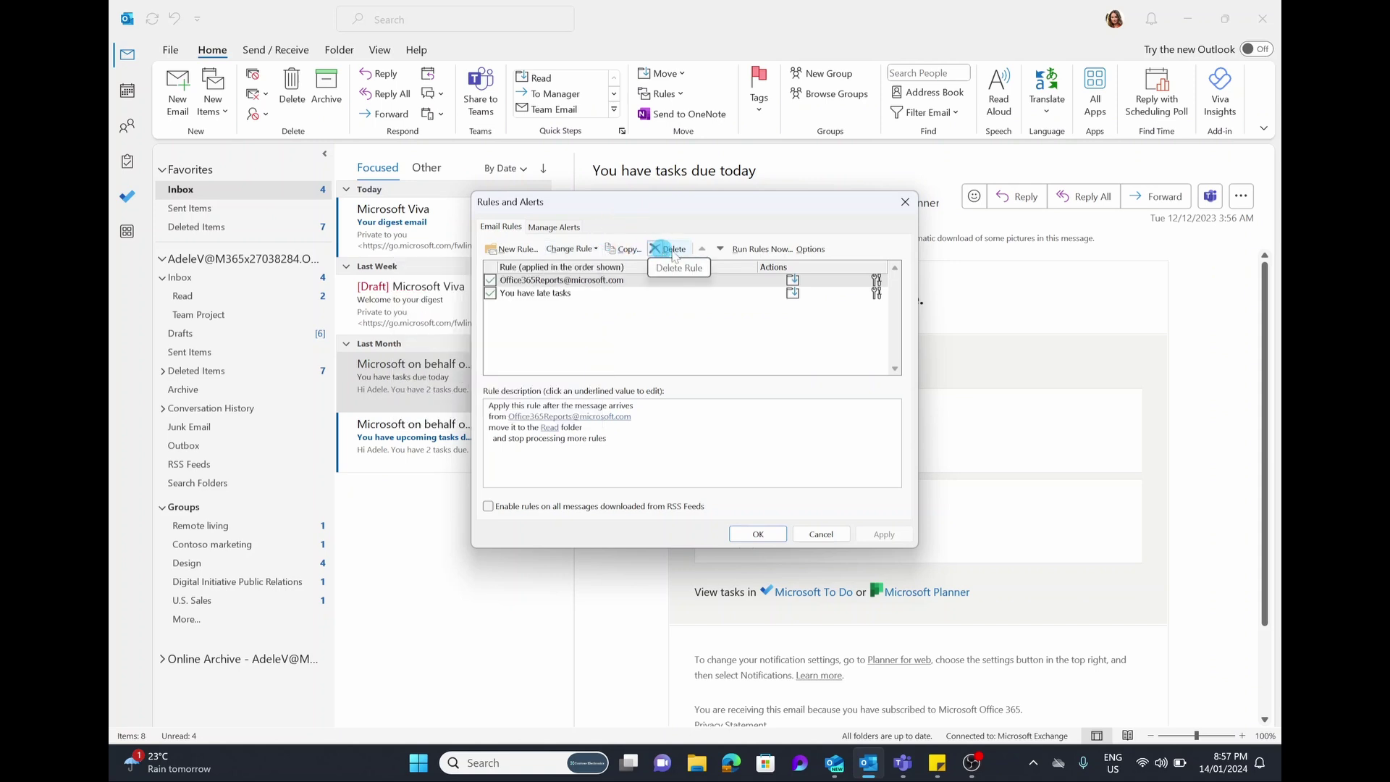
pyautogui.click(905, 201)
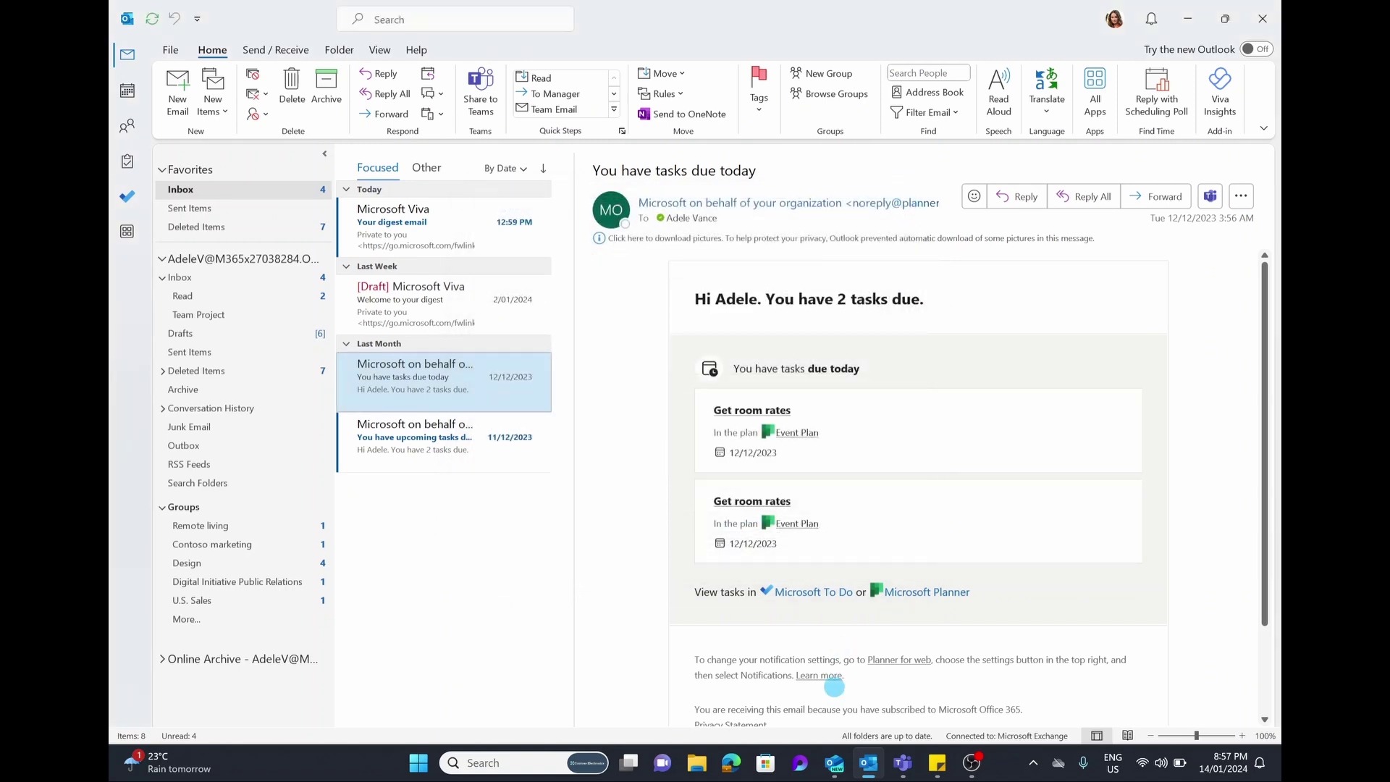
pyautogui.click(832, 764)
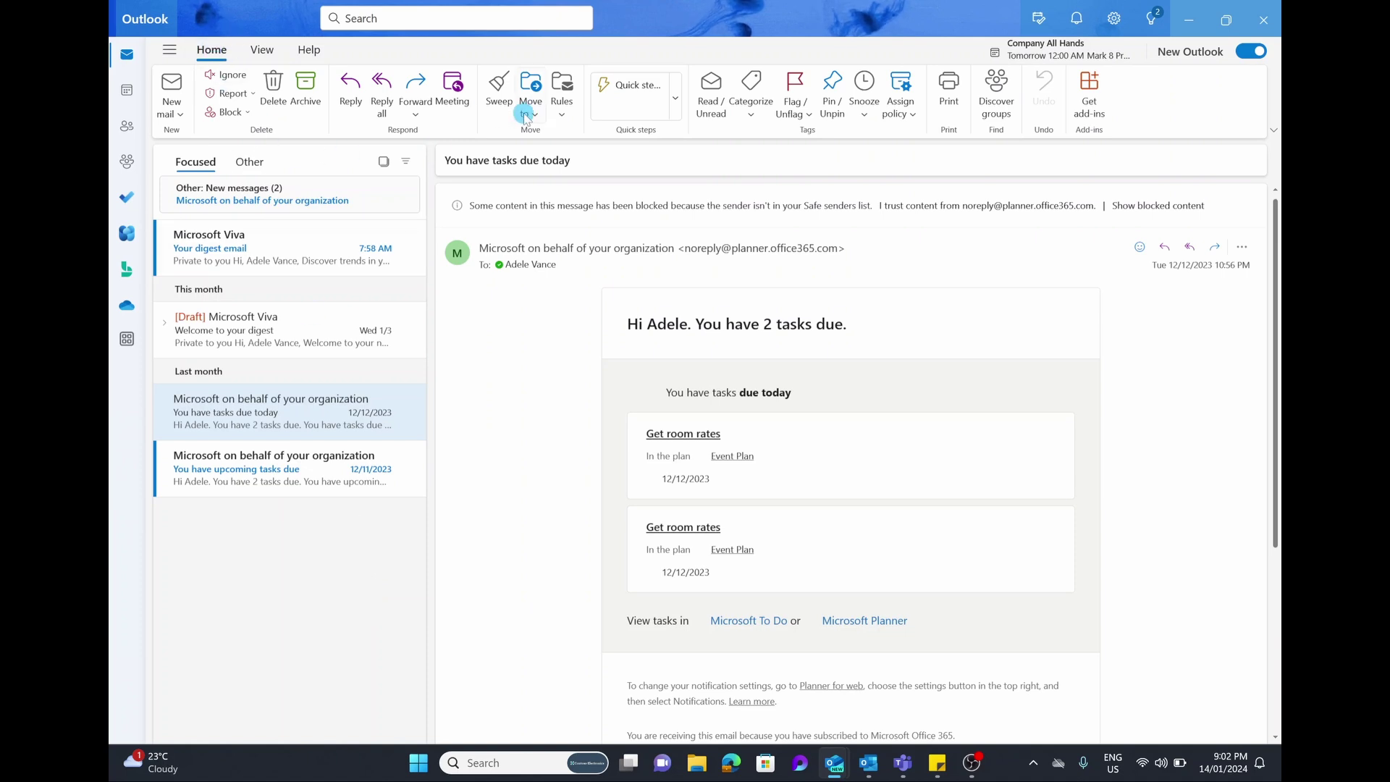
# - From the Planner message, start a rule moving mail from Microsoft on behalf of your organization
pyautogui.click(570, 106)
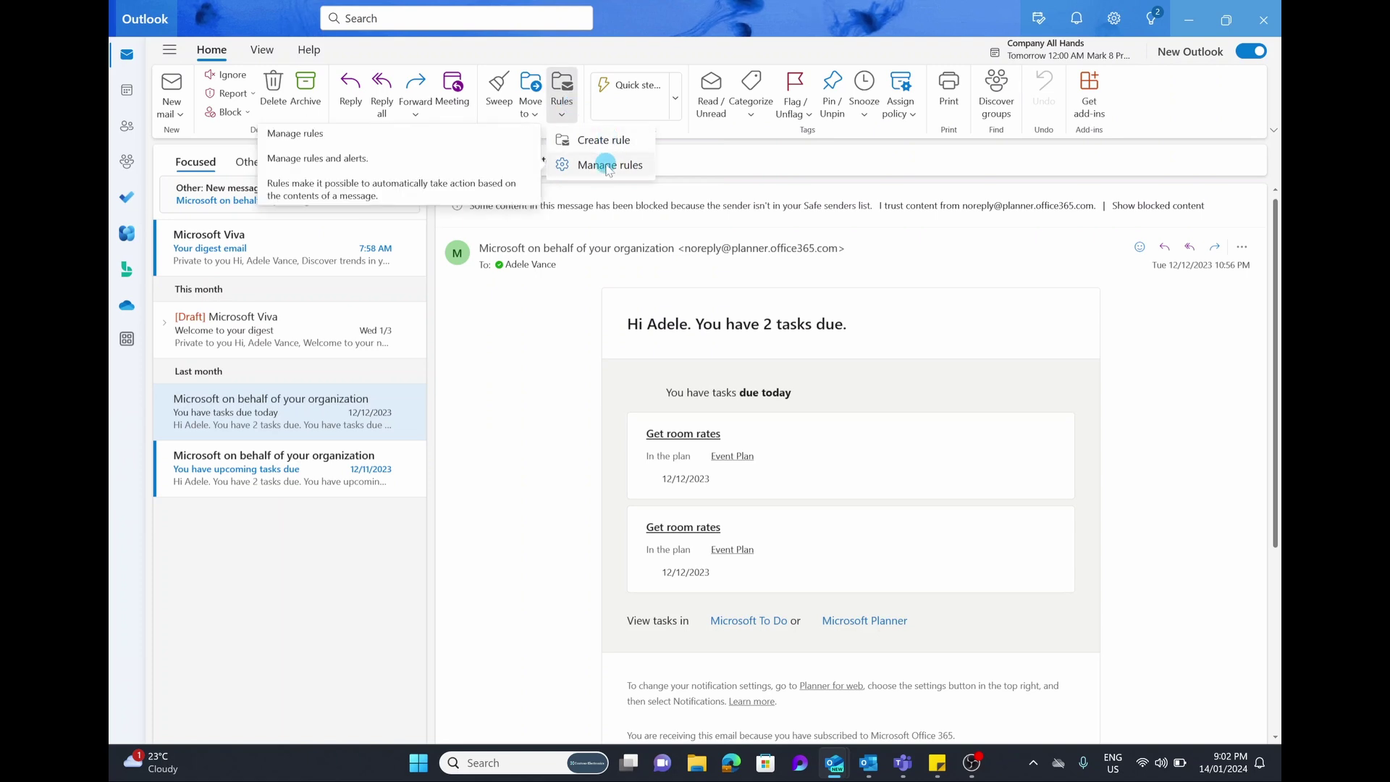
pyautogui.rightClick(308, 421)
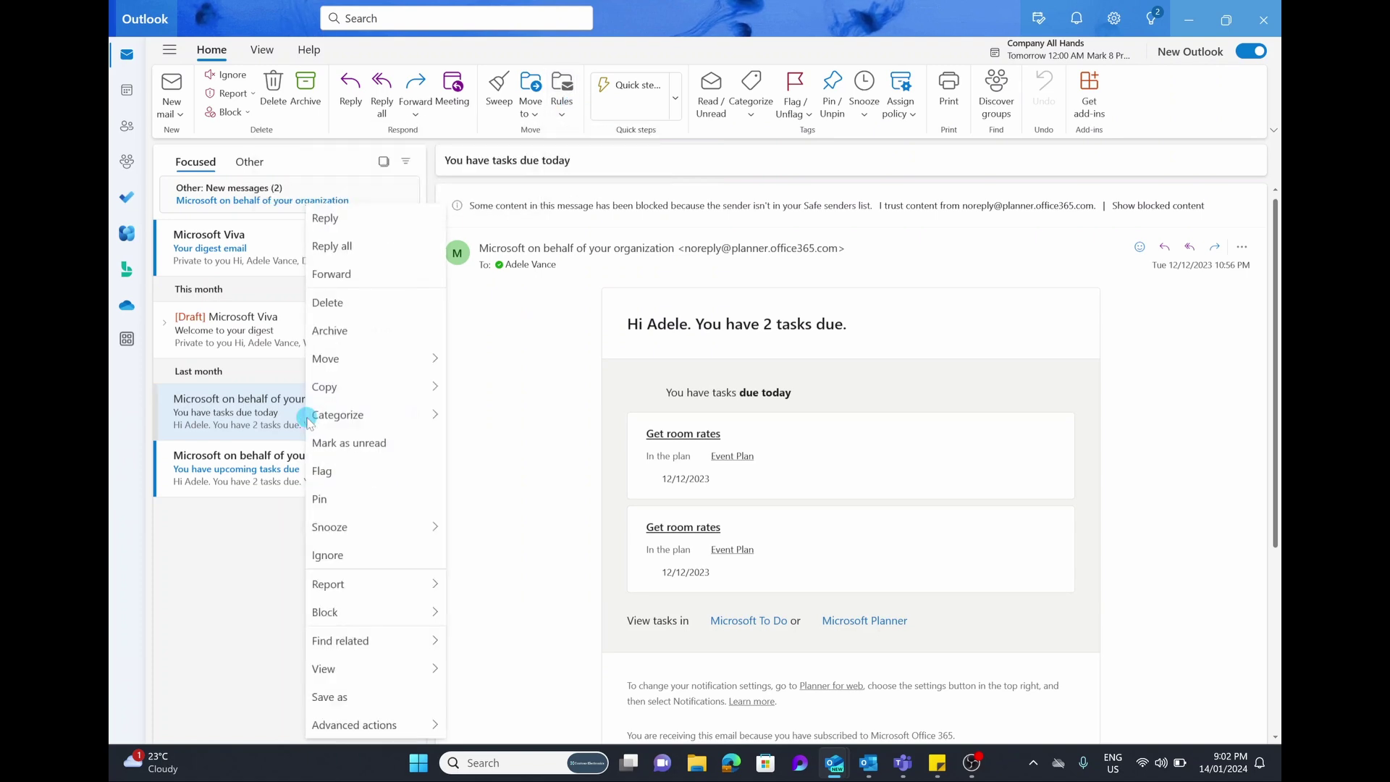
pyautogui.moveTo(359, 727)
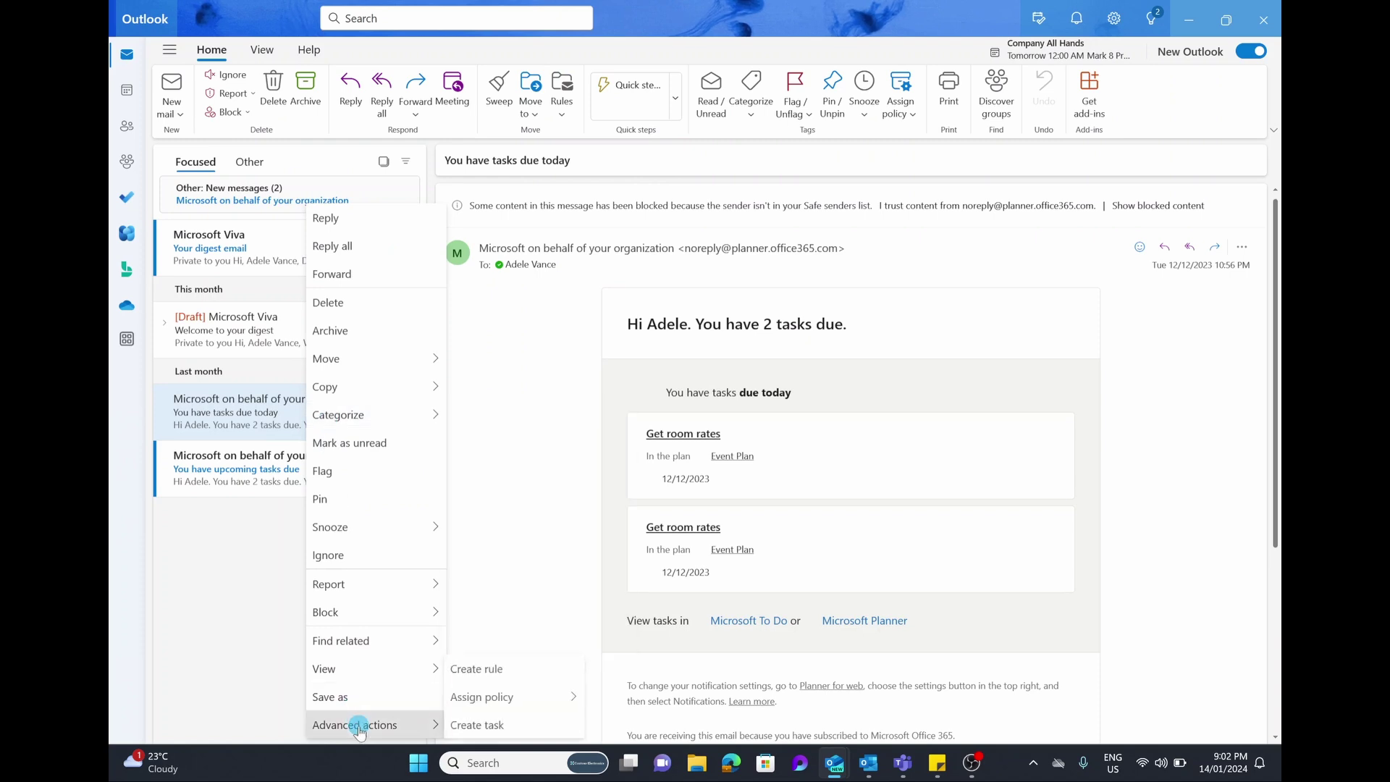
pyautogui.click(480, 670)
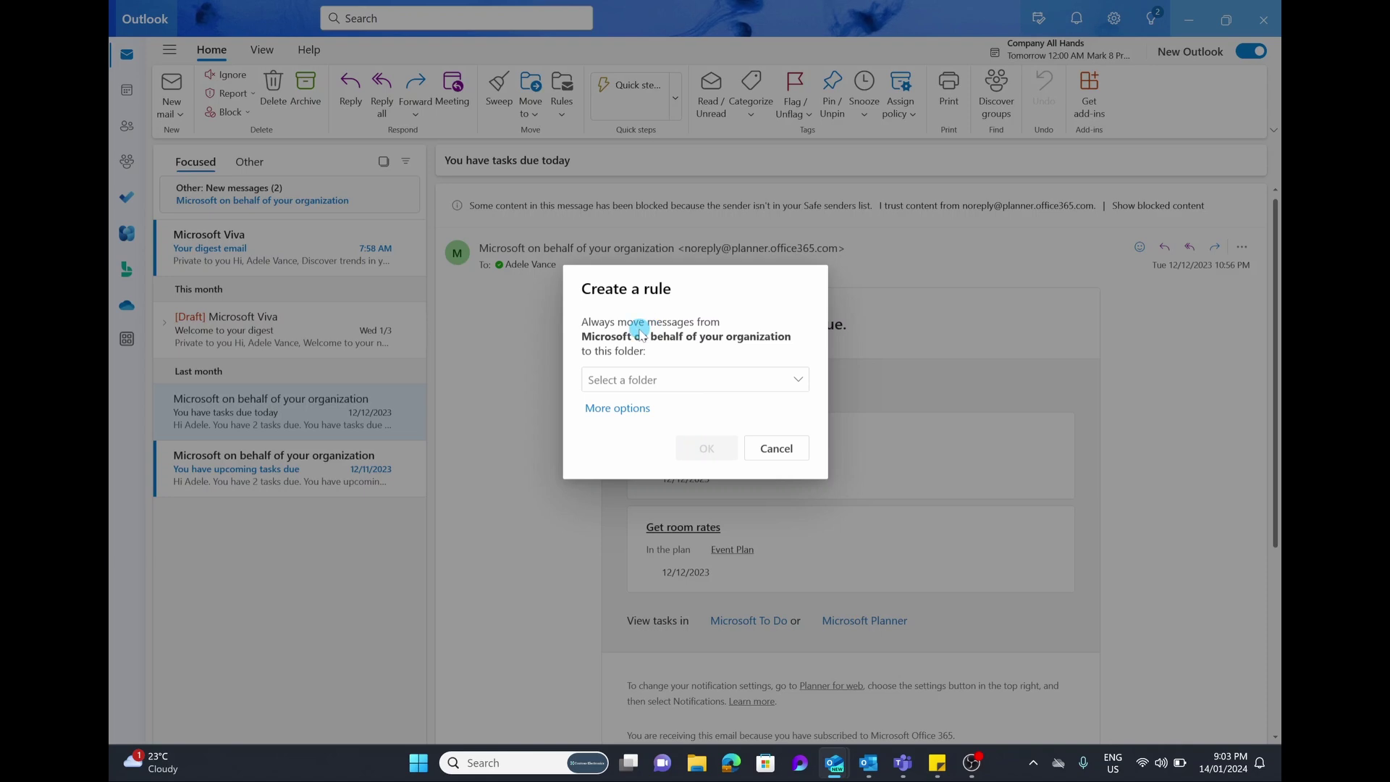
# - Set the rule's destination to Archive, save it, and run it now on the Inbox
pyautogui.click(649, 386)
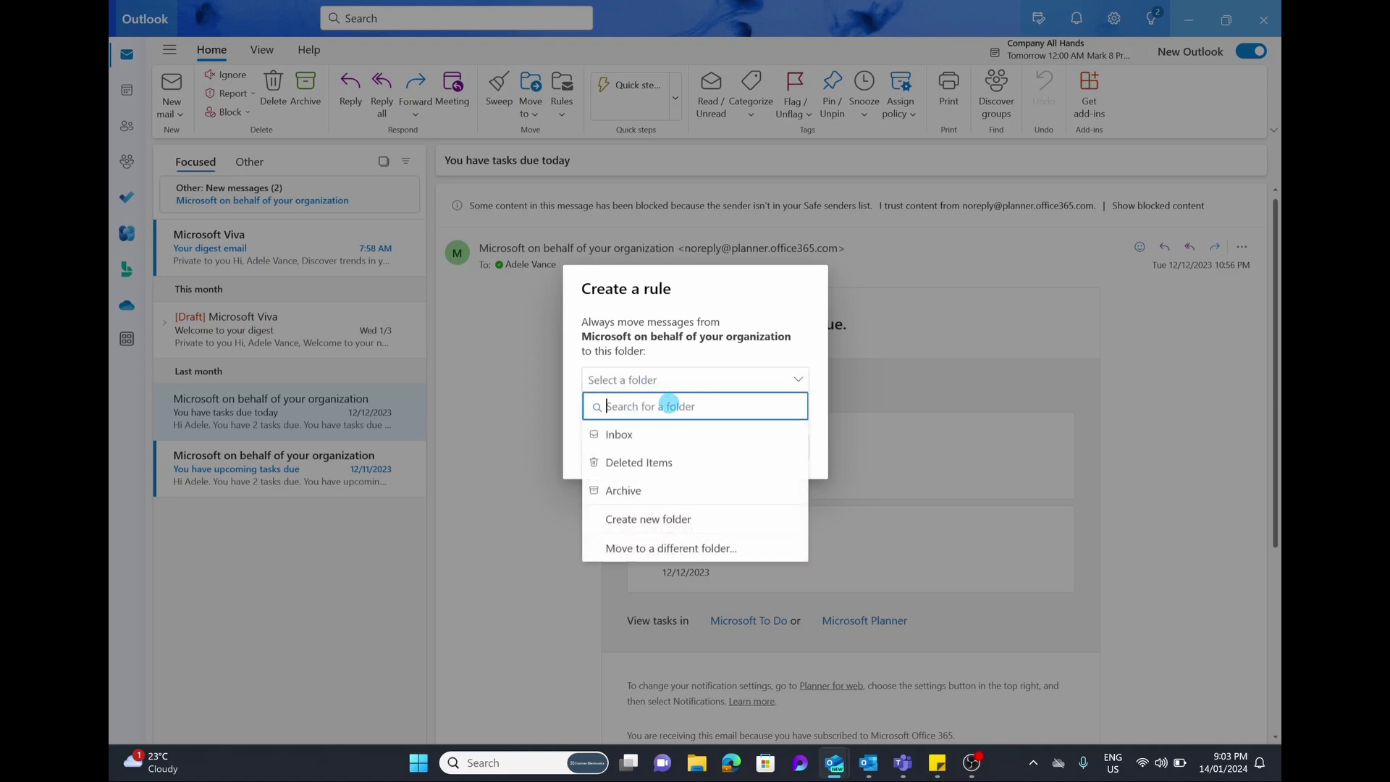
pyautogui.click(673, 491)
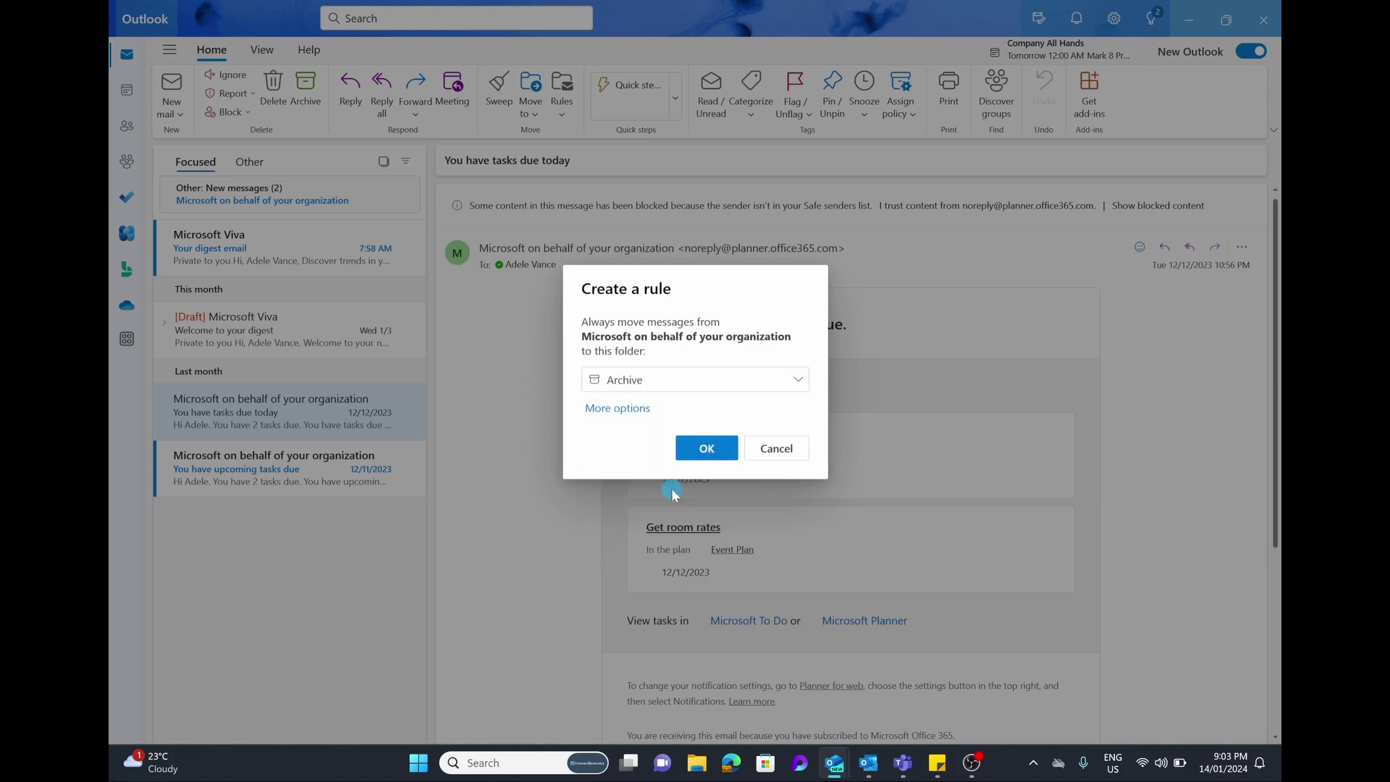
pyautogui.click(700, 450)
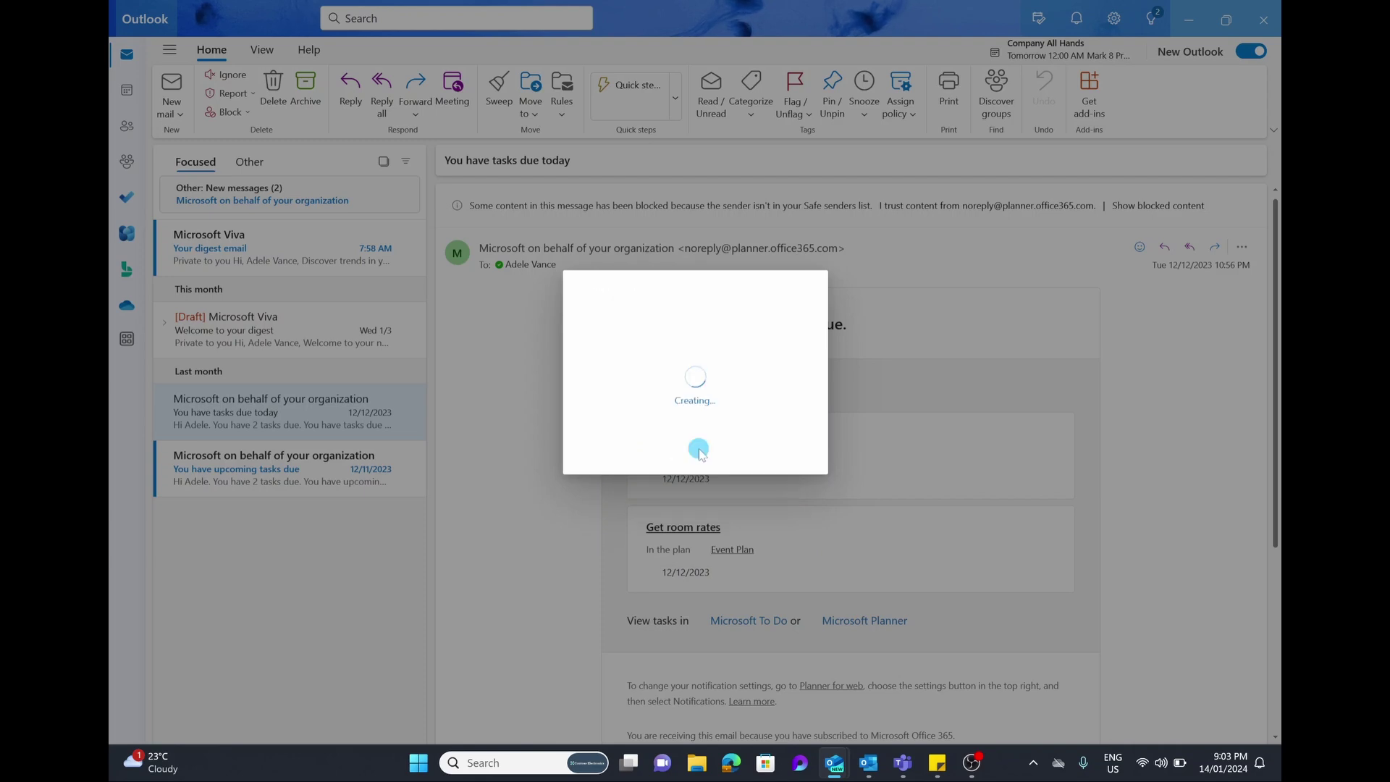
pyautogui.click(661, 376)
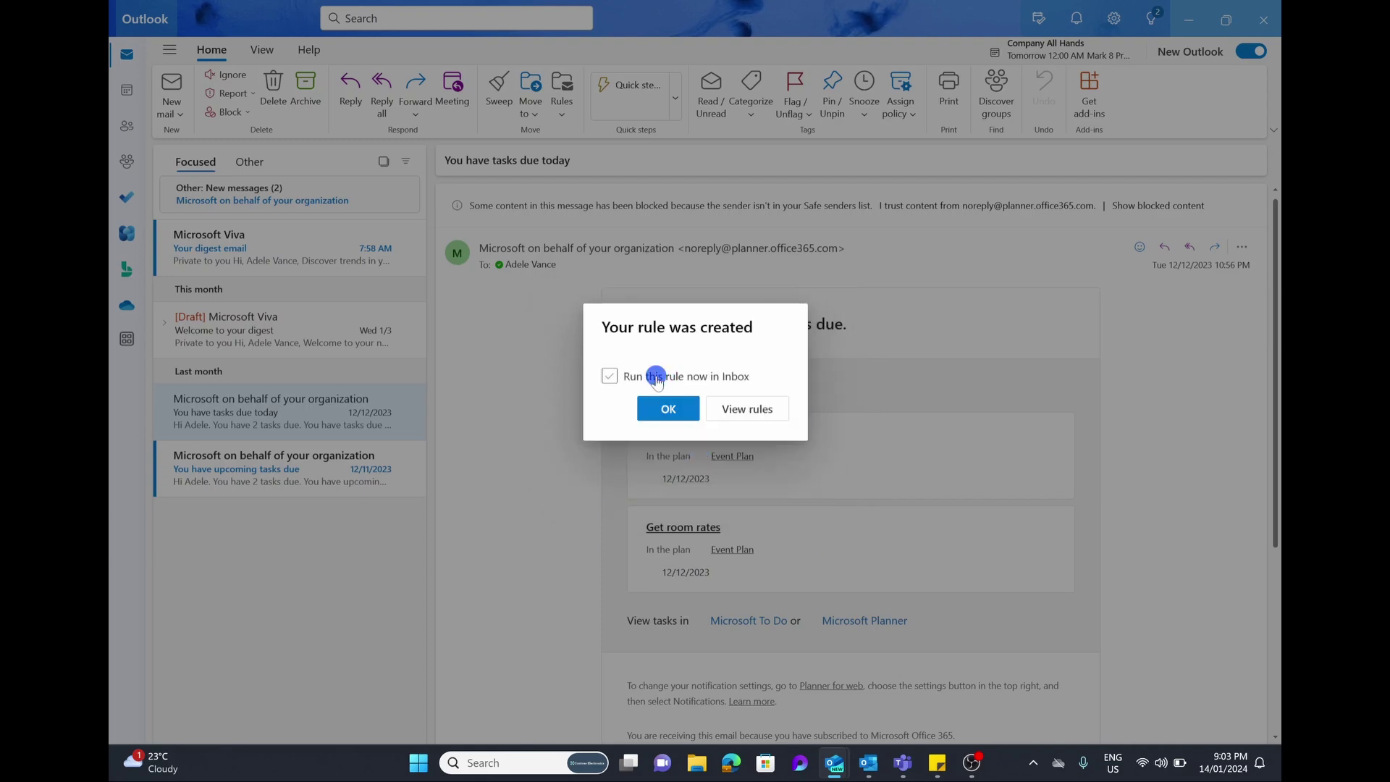
pyautogui.click(672, 410)
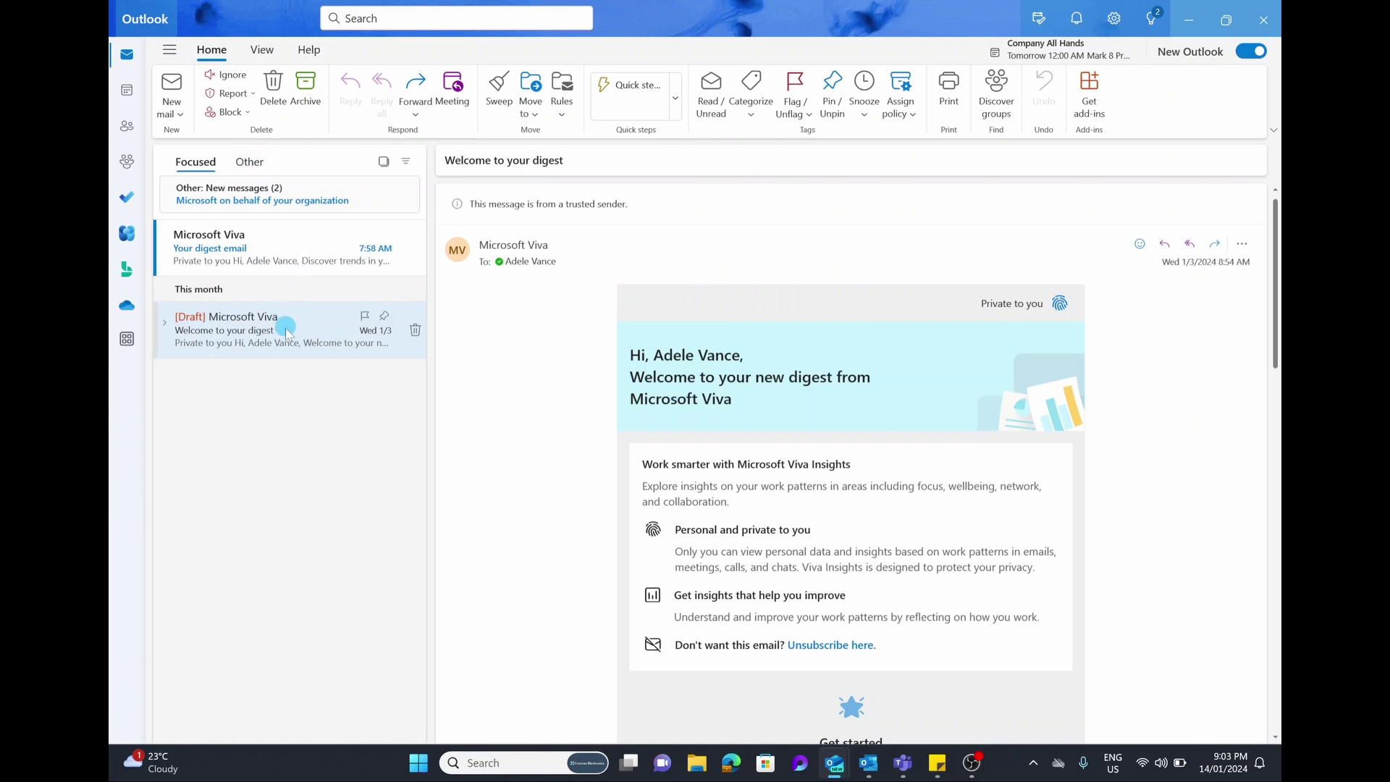
# - Start a Create a rule dialog for the Microsoft Viva sender and open its full rule settings
pyautogui.click(561, 102)
pyautogui.click(628, 149)
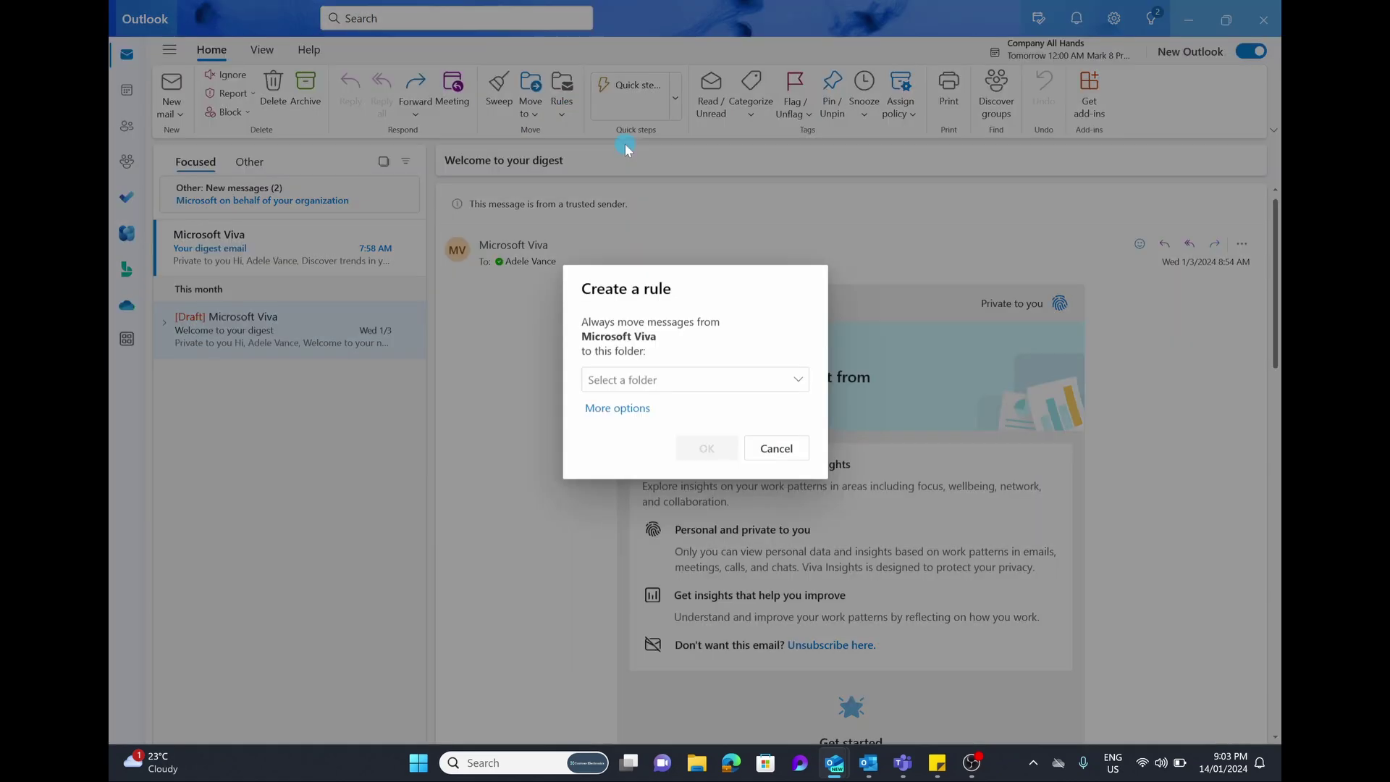
pyautogui.click(646, 387)
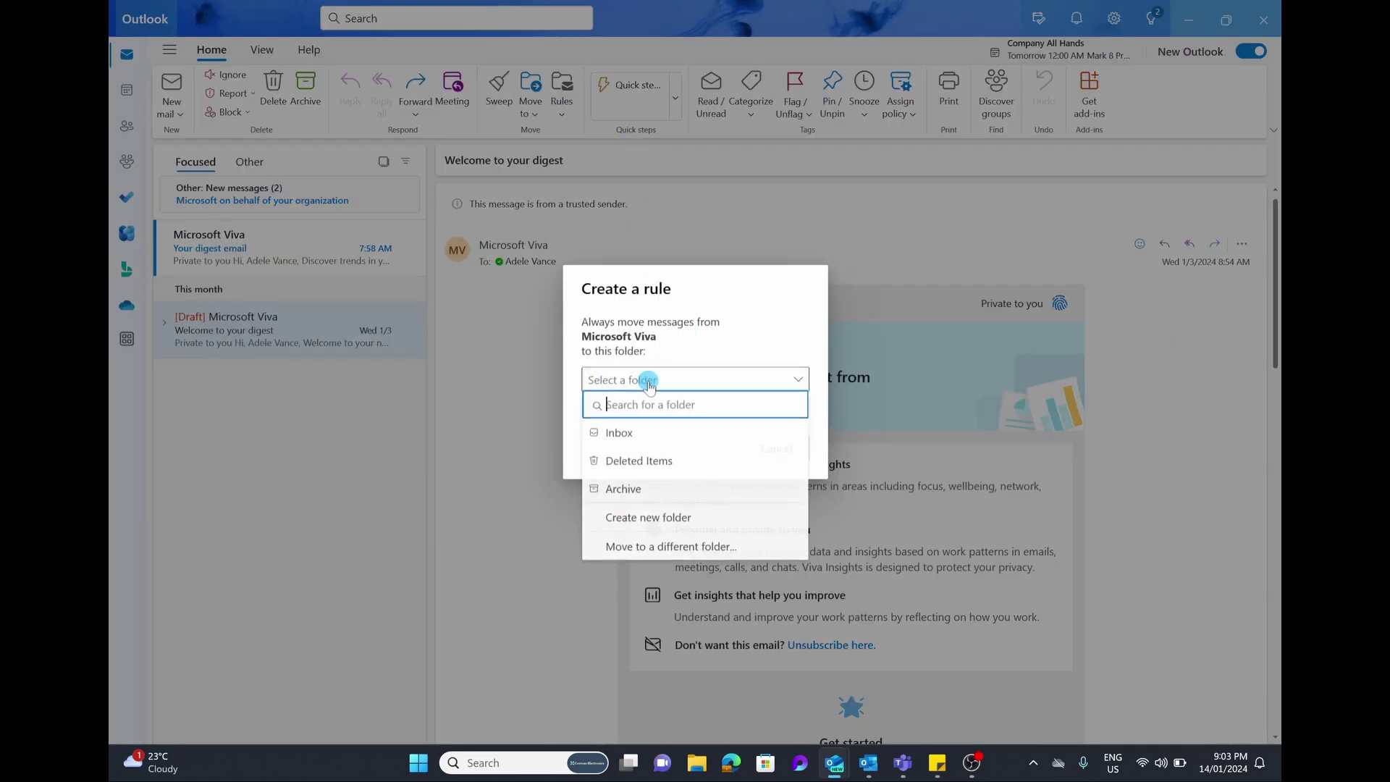
pyautogui.click(673, 316)
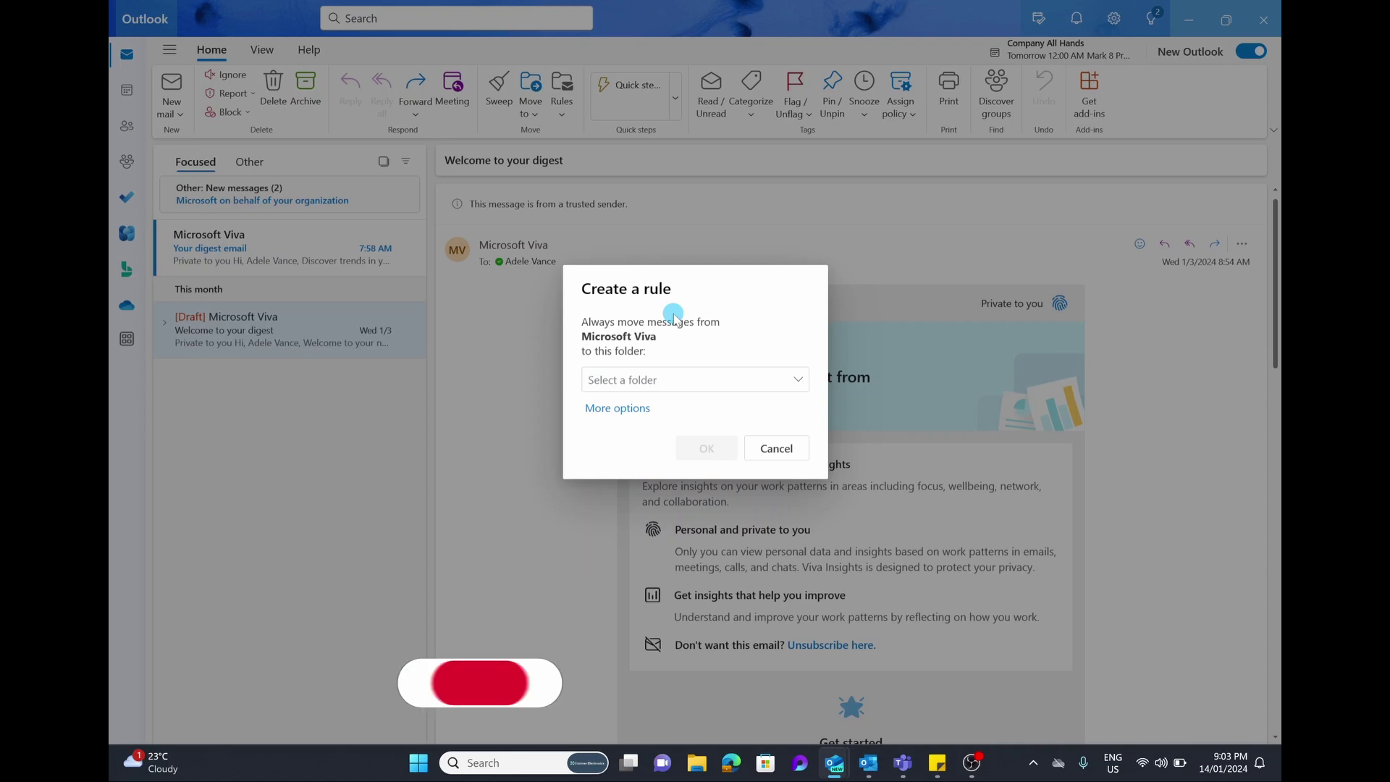
pyautogui.click(625, 410)
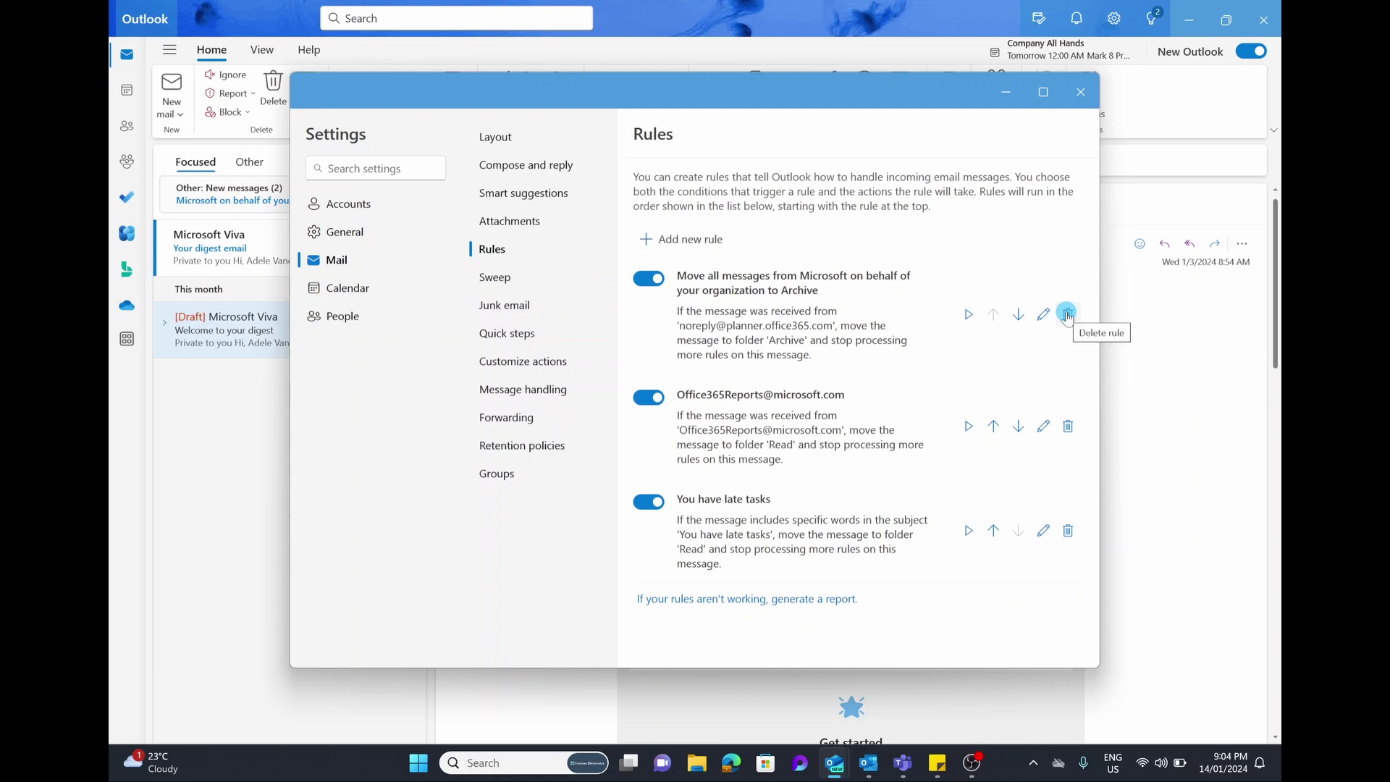
# - Add a new rule and rename it to 'Customize the rule name'
pyautogui.click(706, 246)
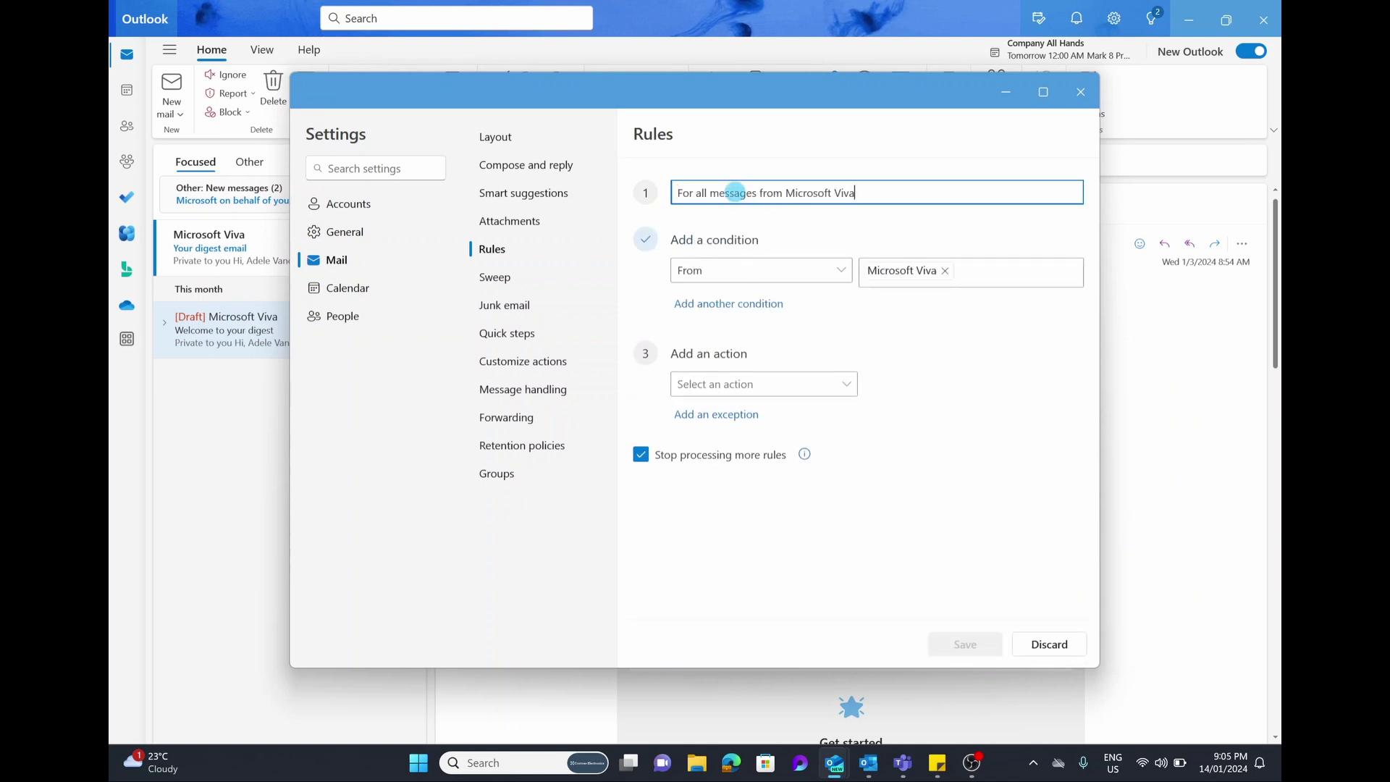
pyautogui.moveTo(735, 192); pyautogui.dragTo(676, 193)
pyautogui.click(868, 191)
pyautogui.click(876, 191)
pyautogui.hotkey('ctrl', 'a')
pyautogui.write('Cut')
pyautogui.write('tomize the ru')
pyautogui.write('le nam')
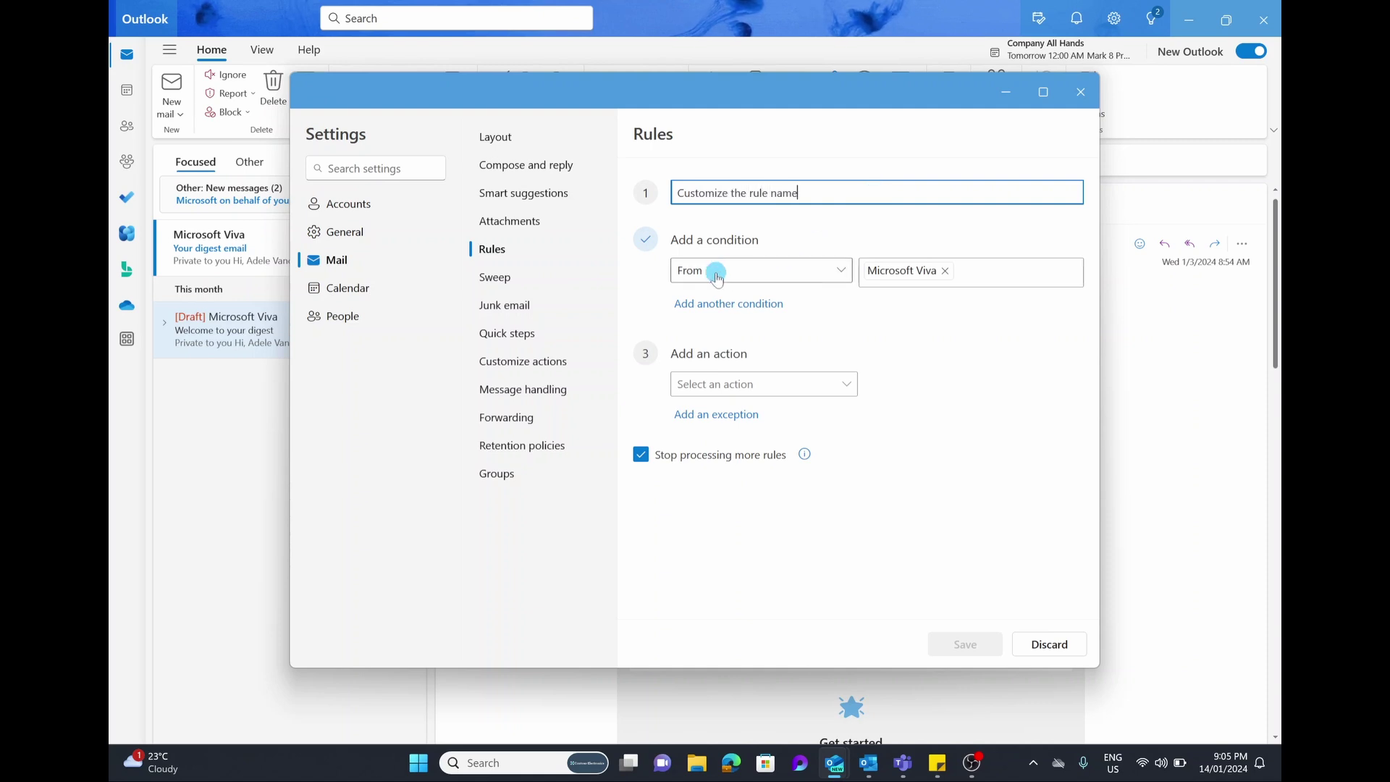
# - Keep From Microsoft Viva, set the action to Mark as read, and open Stop processing help
pyautogui.click(933, 279)
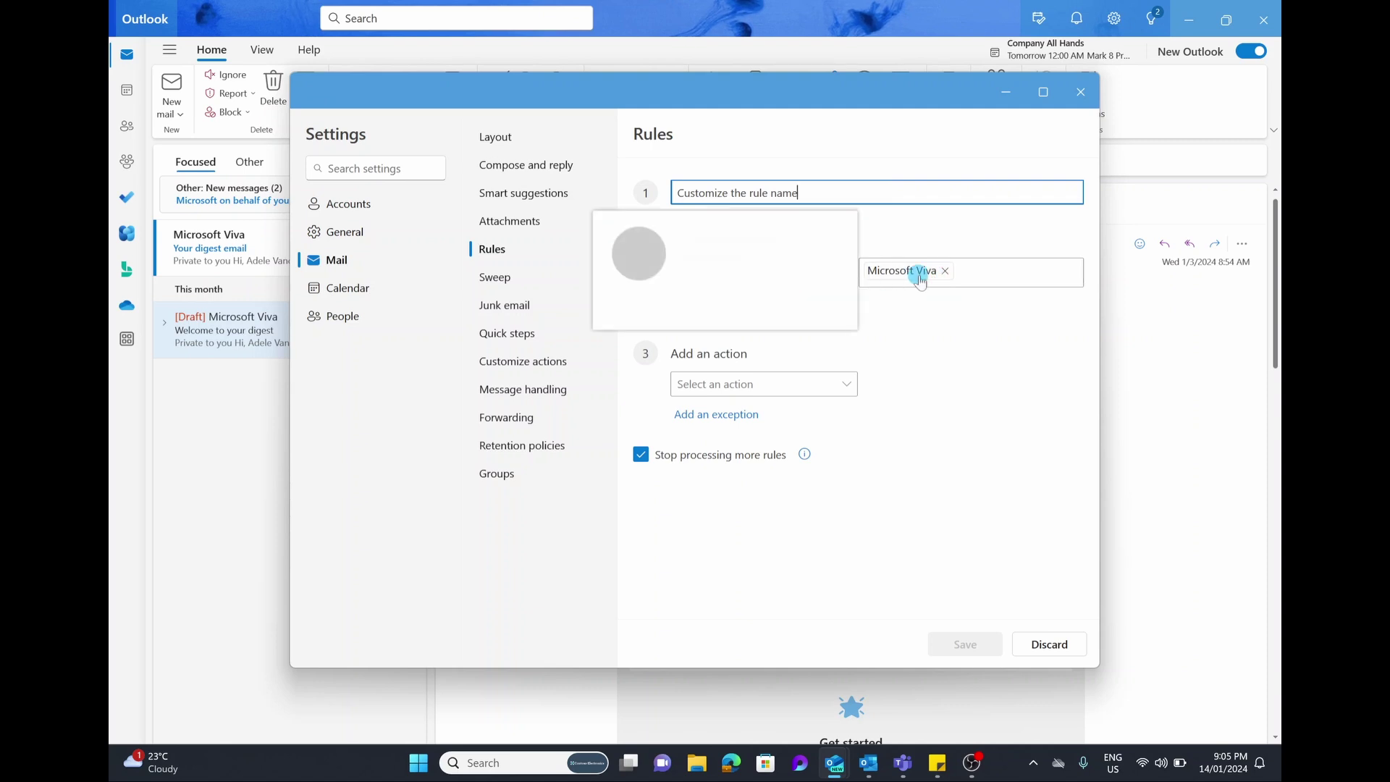
pyautogui.click(754, 305)
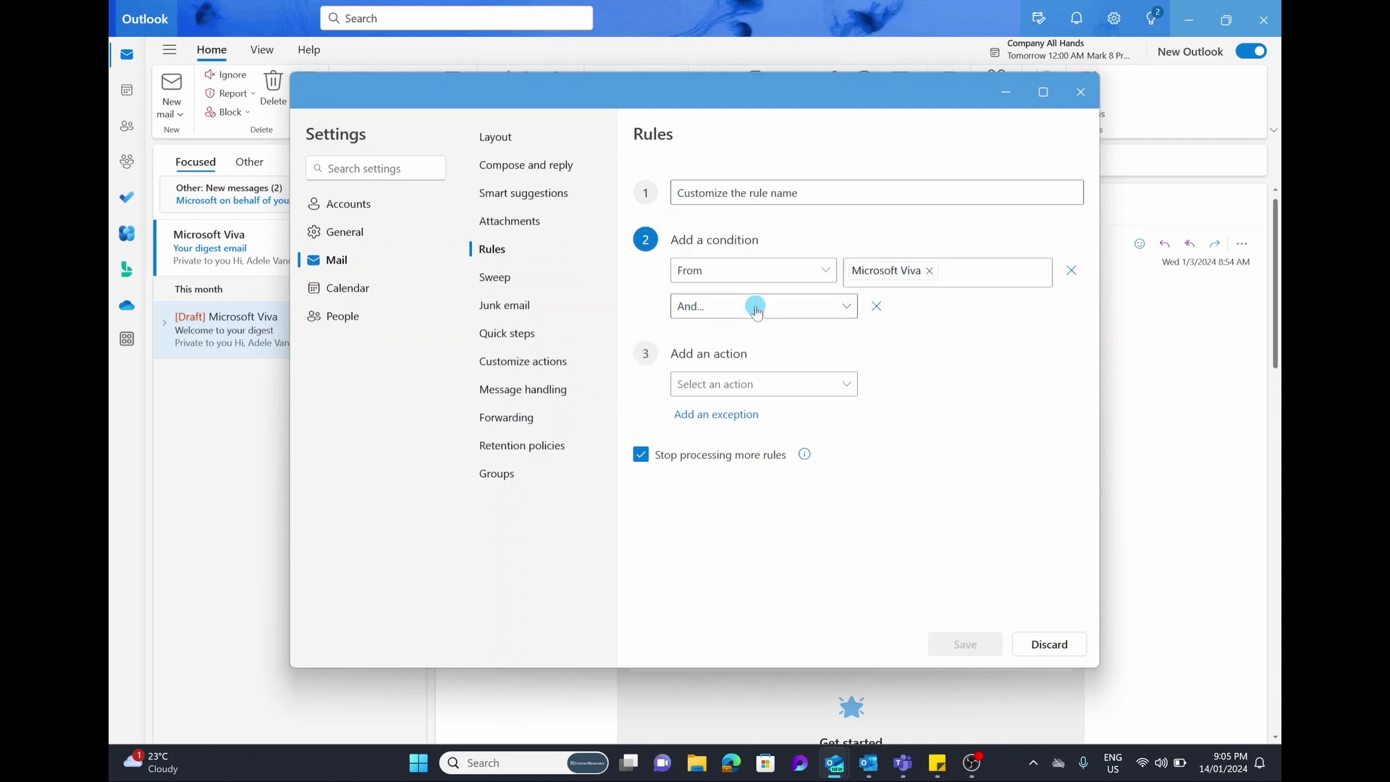
pyautogui.click(756, 310)
pyautogui.click(768, 244)
pyautogui.click(869, 307)
pyautogui.click(808, 384)
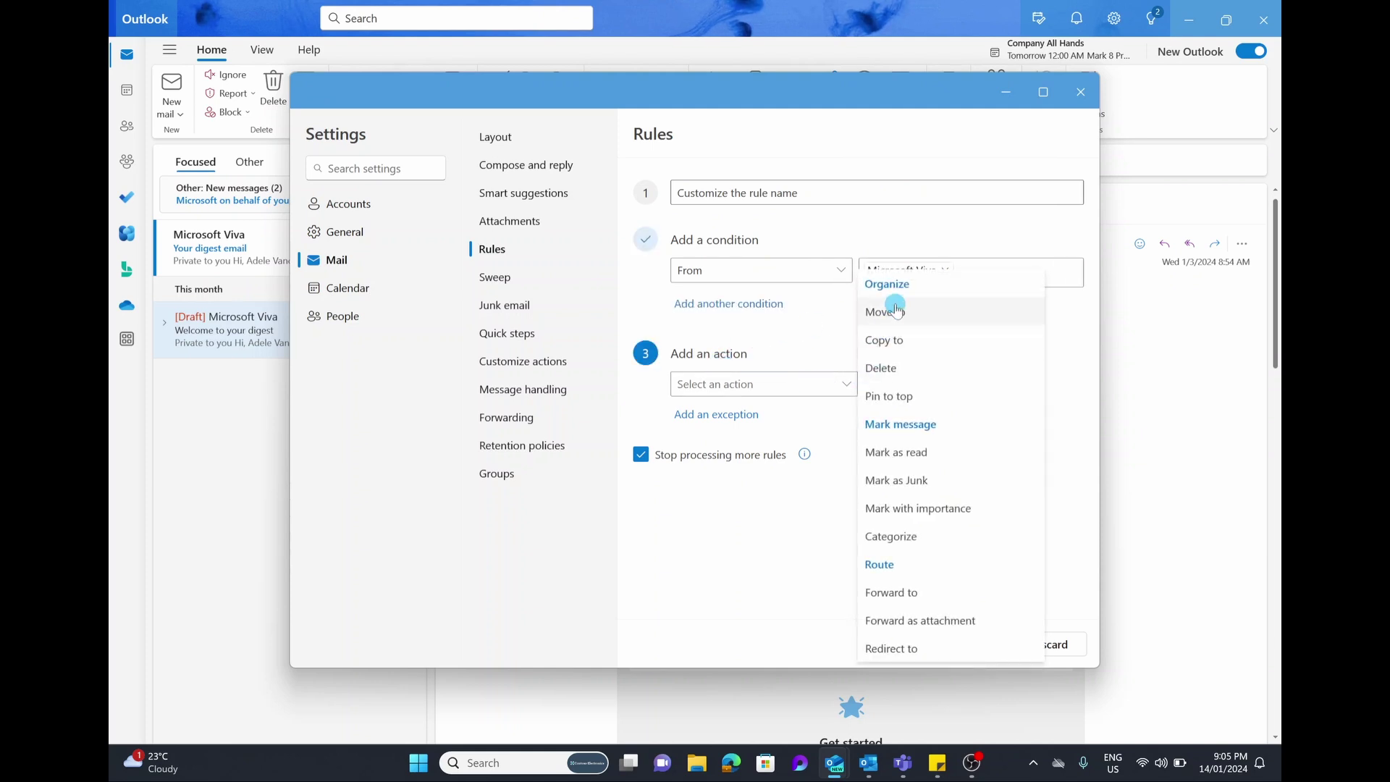
pyautogui.click(933, 453)
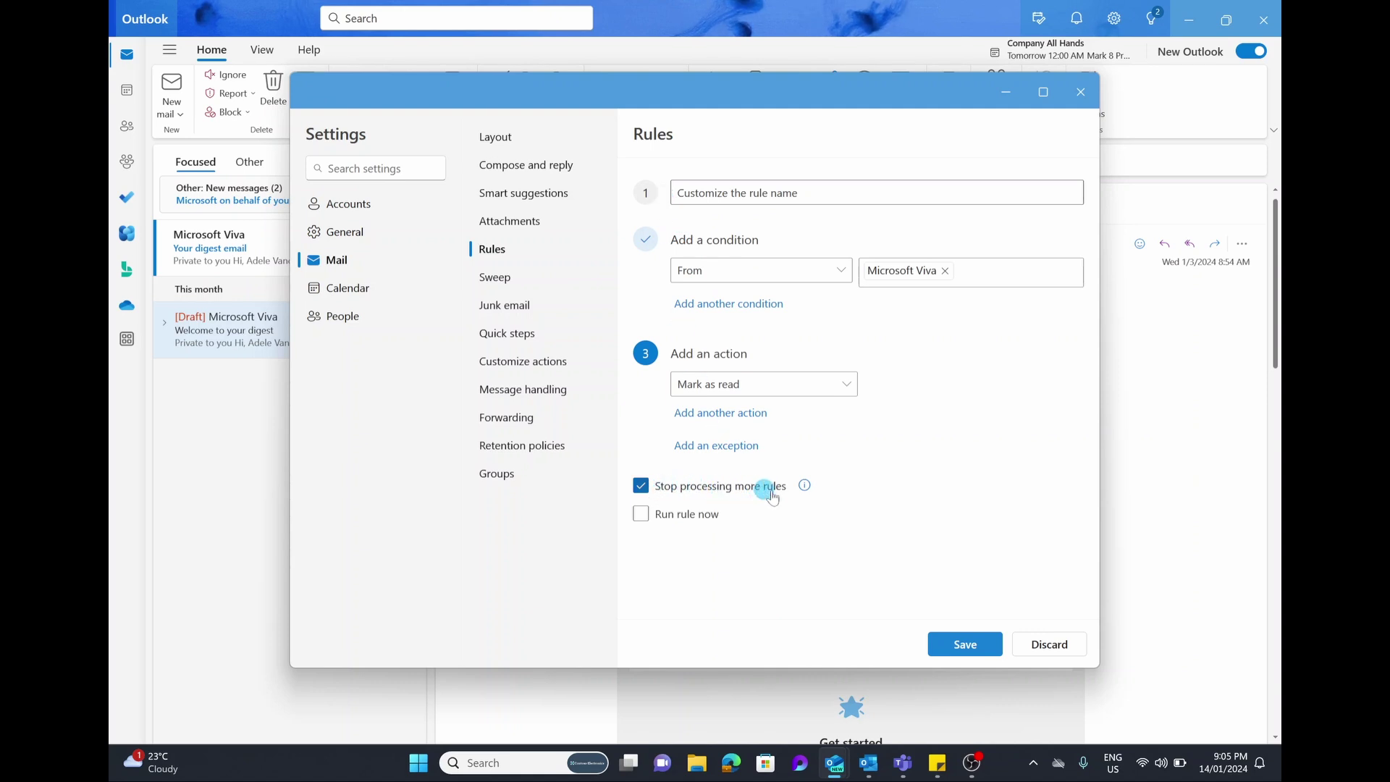
pyautogui.click(806, 484)
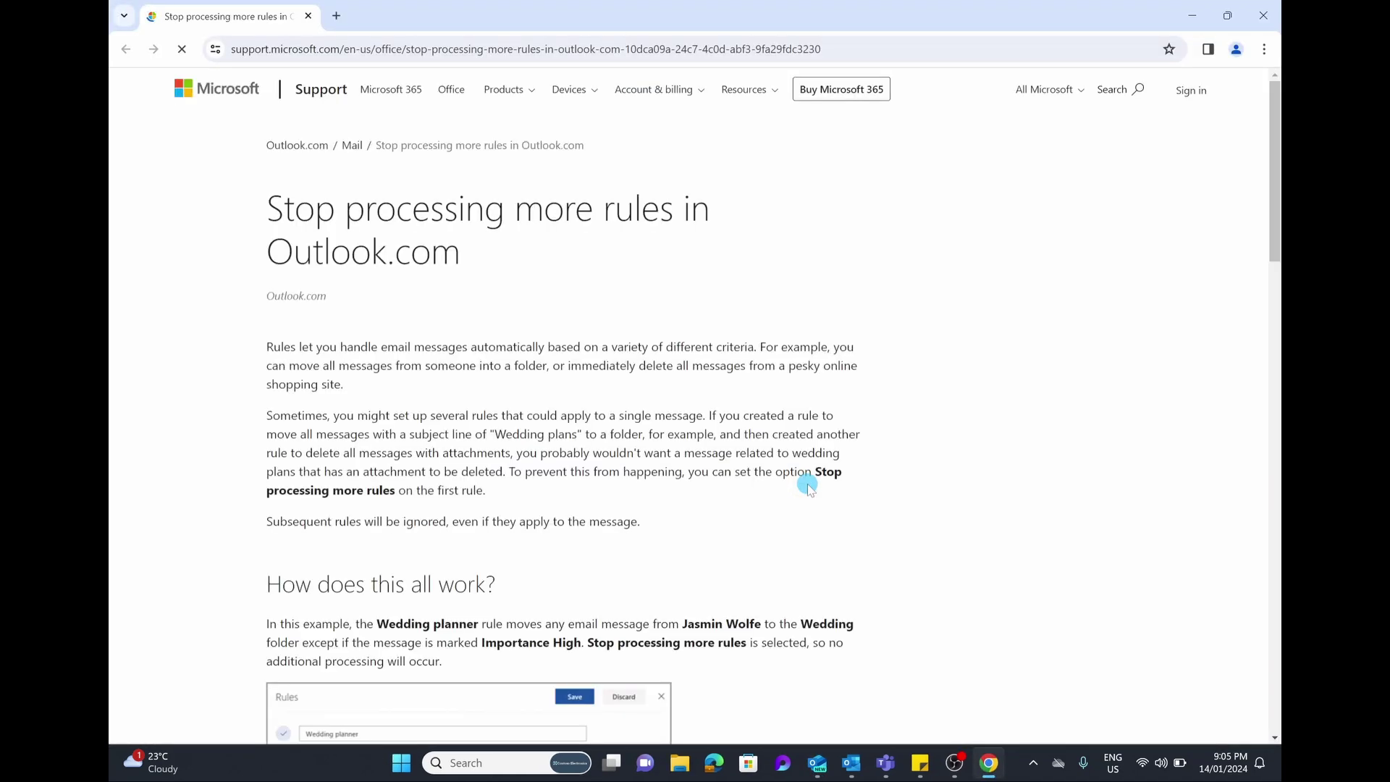
# - Read the 'How does this all work?' explanation of stopping rule processing, then return to Outlook
pyautogui.scroll(-5, 808, 486)
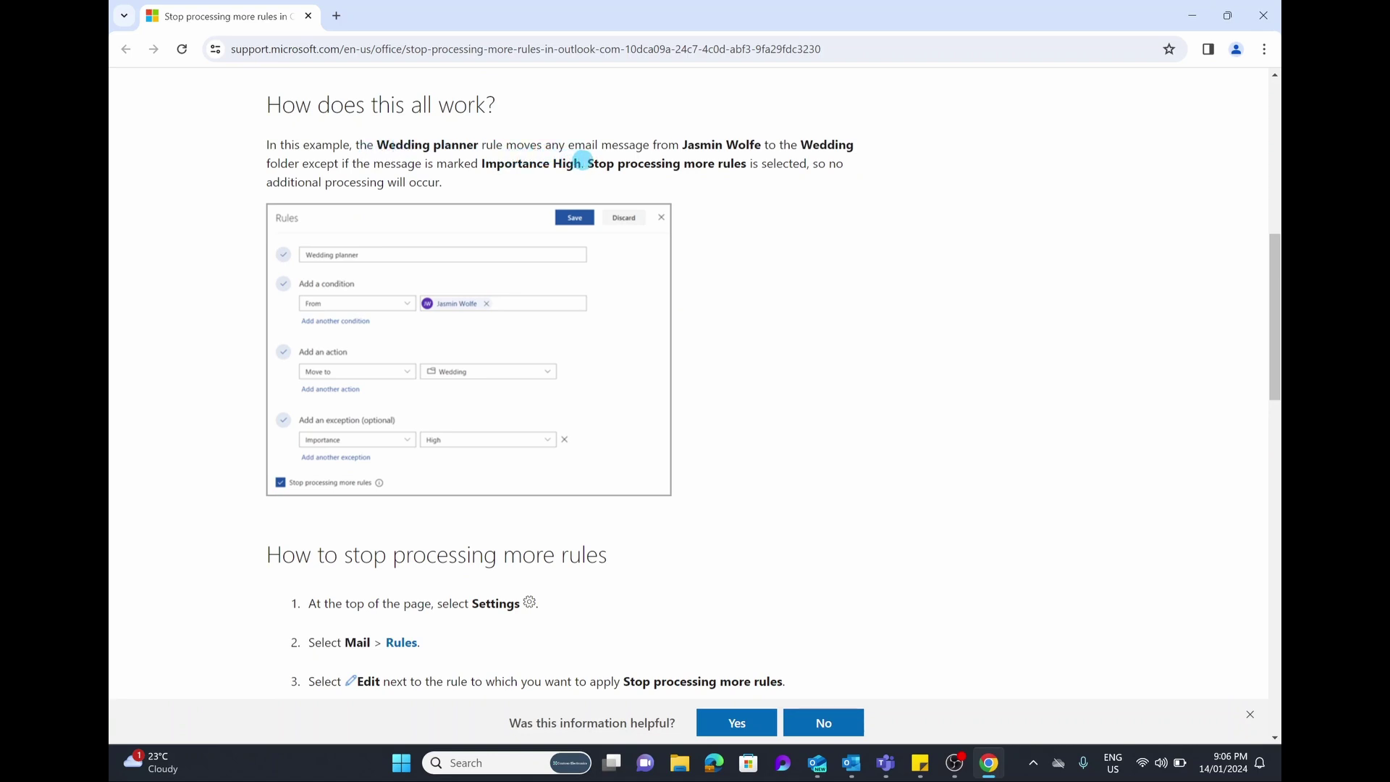
pyautogui.moveTo(587, 161); pyautogui.dragTo(616, 181)
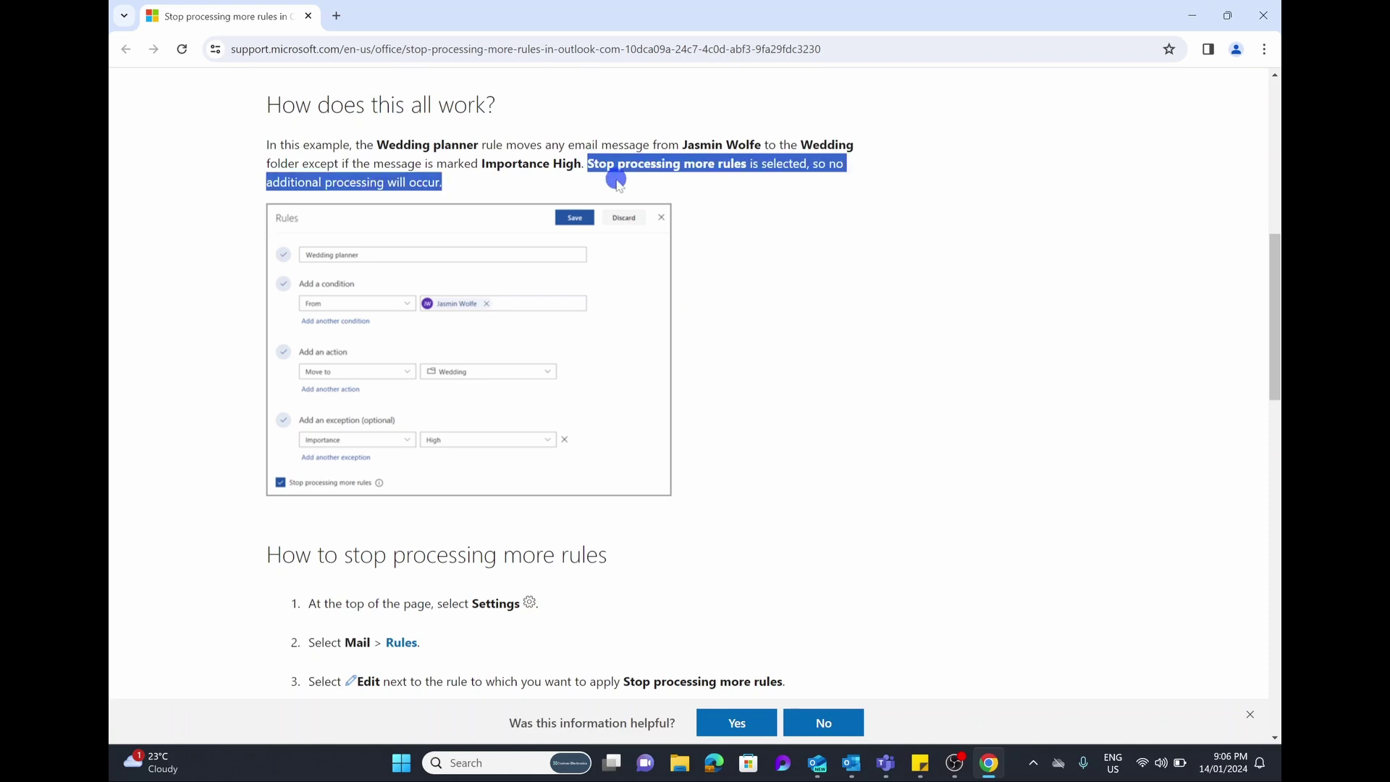
pyautogui.click(614, 183)
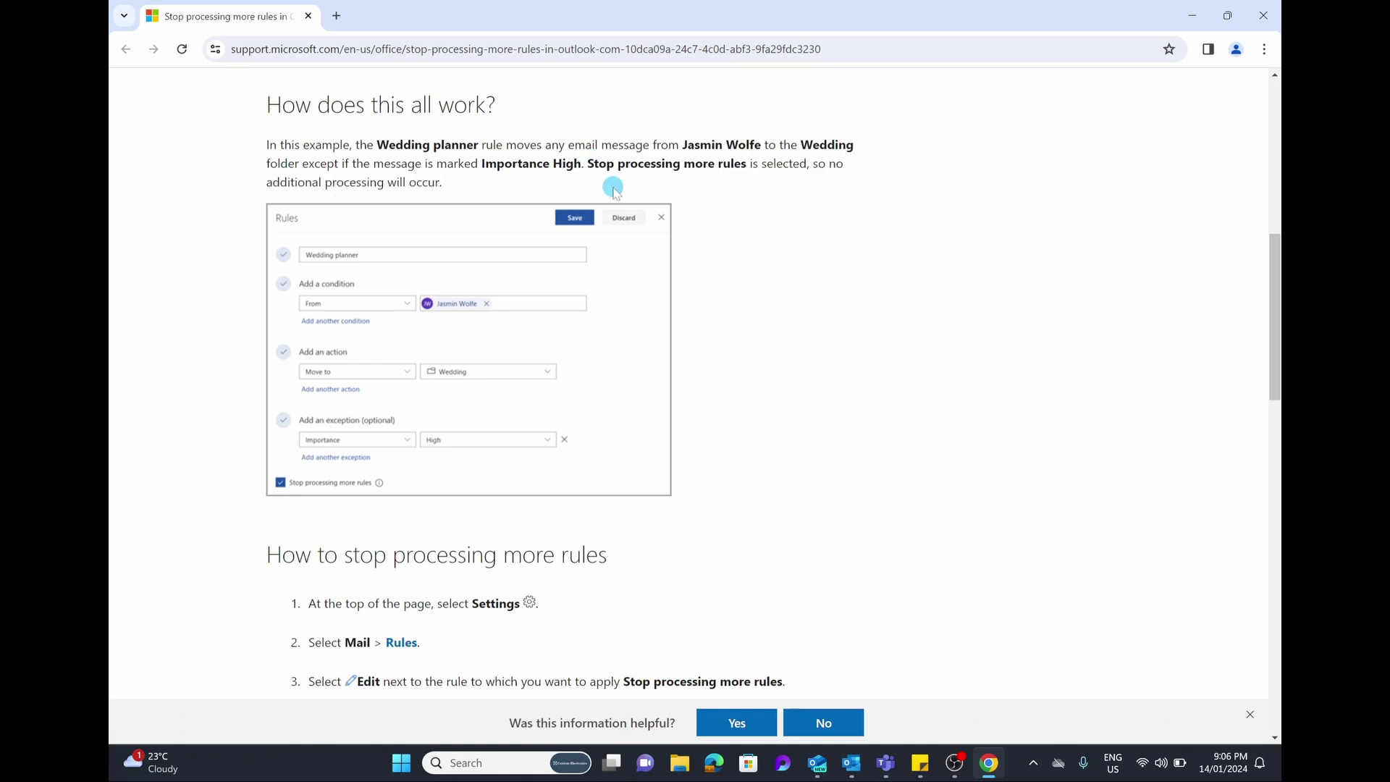
pyautogui.click(1203, 13)
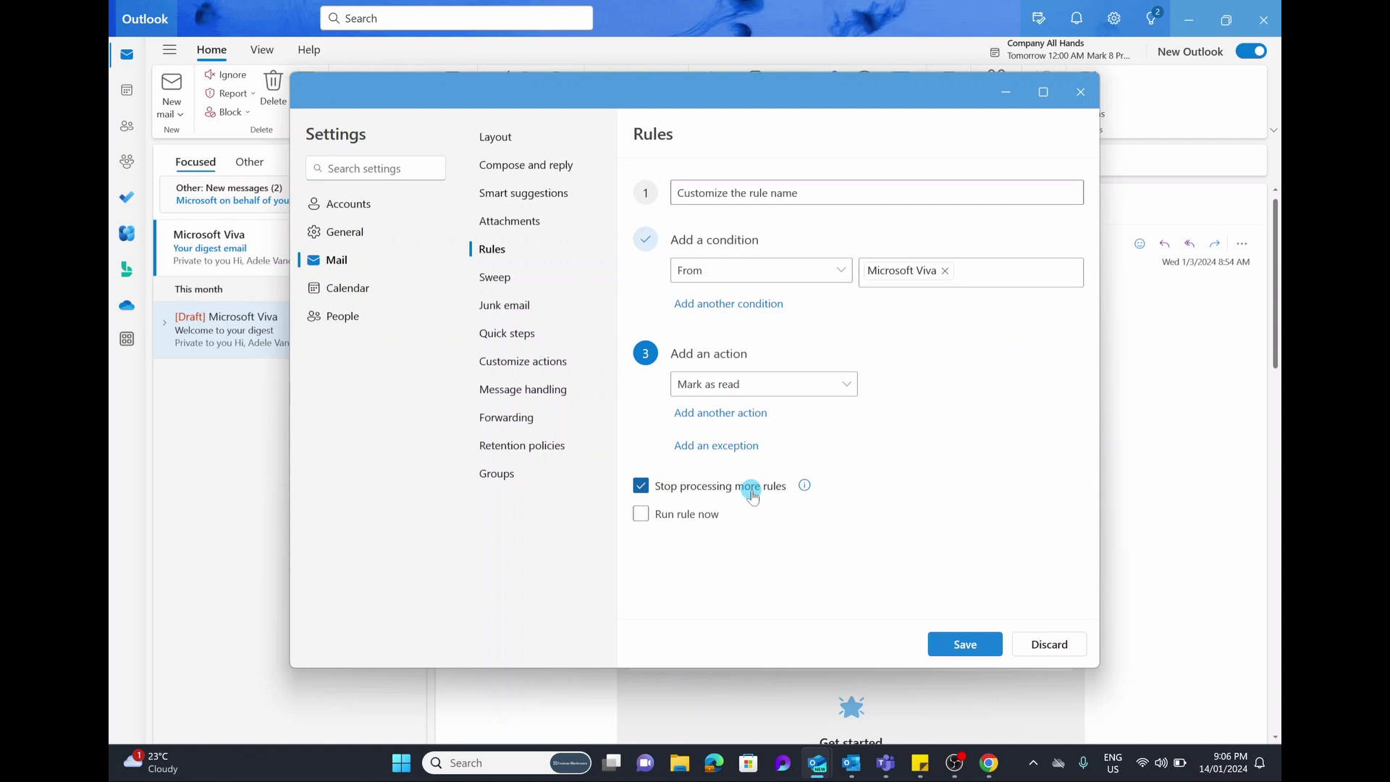
# - Save the Microsoft Viva mark-as-read rule with Run rule now ticked, run it on existing mail, then close Settings
pyautogui.click(642, 515)
pyautogui.click(954, 644)
pyautogui.click(862, 478)
pyautogui.click(952, 308)
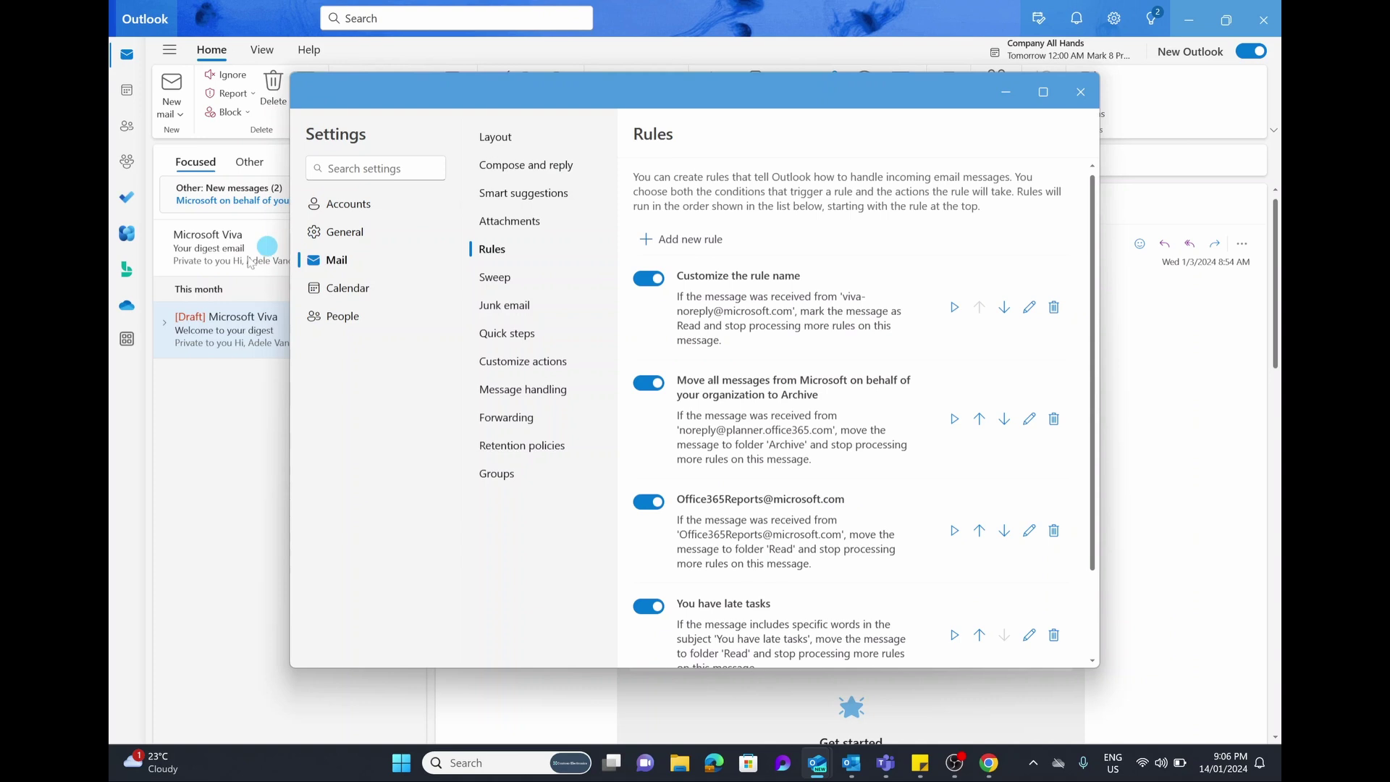
pyautogui.click(202, 420)
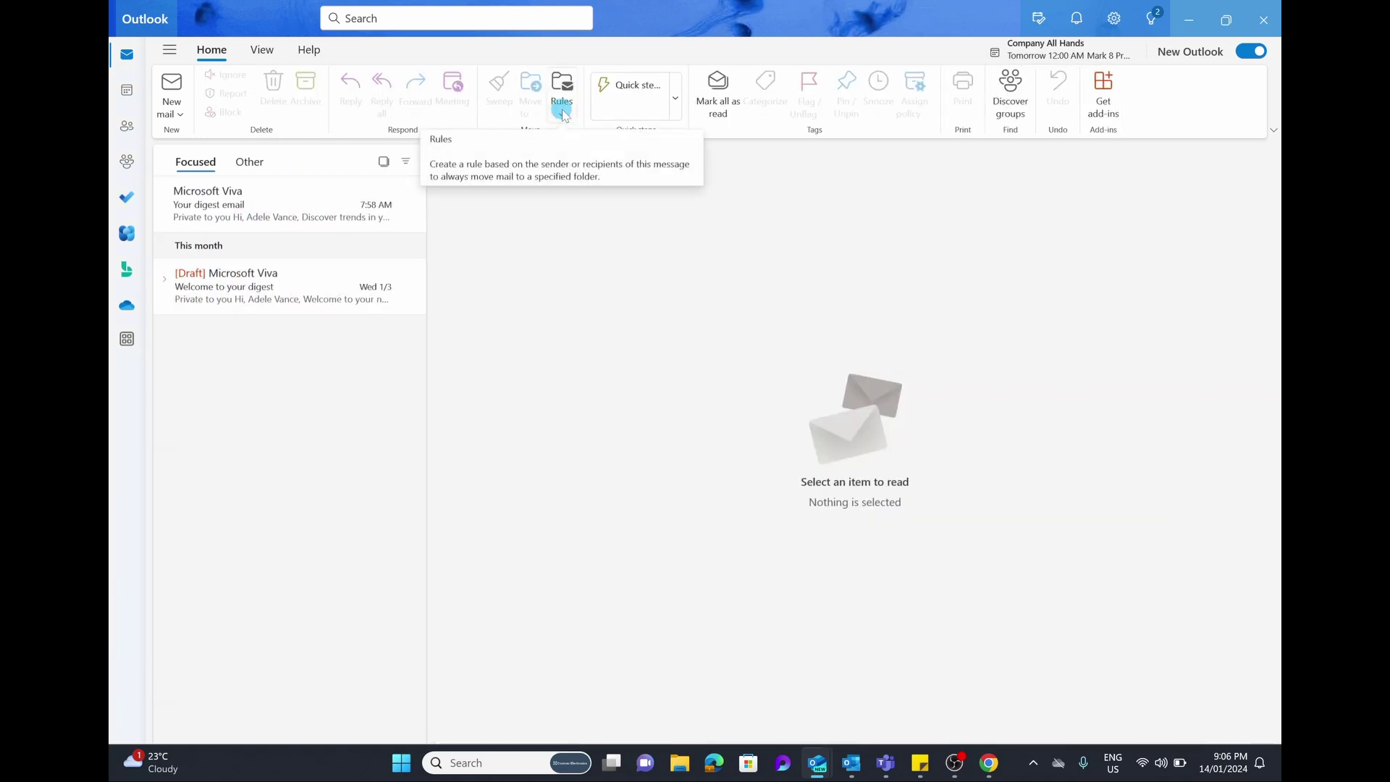
# - Reopen Manage rules and review the four rules, Customize the rule name first, You have late tasks last
pyautogui.click(568, 110)
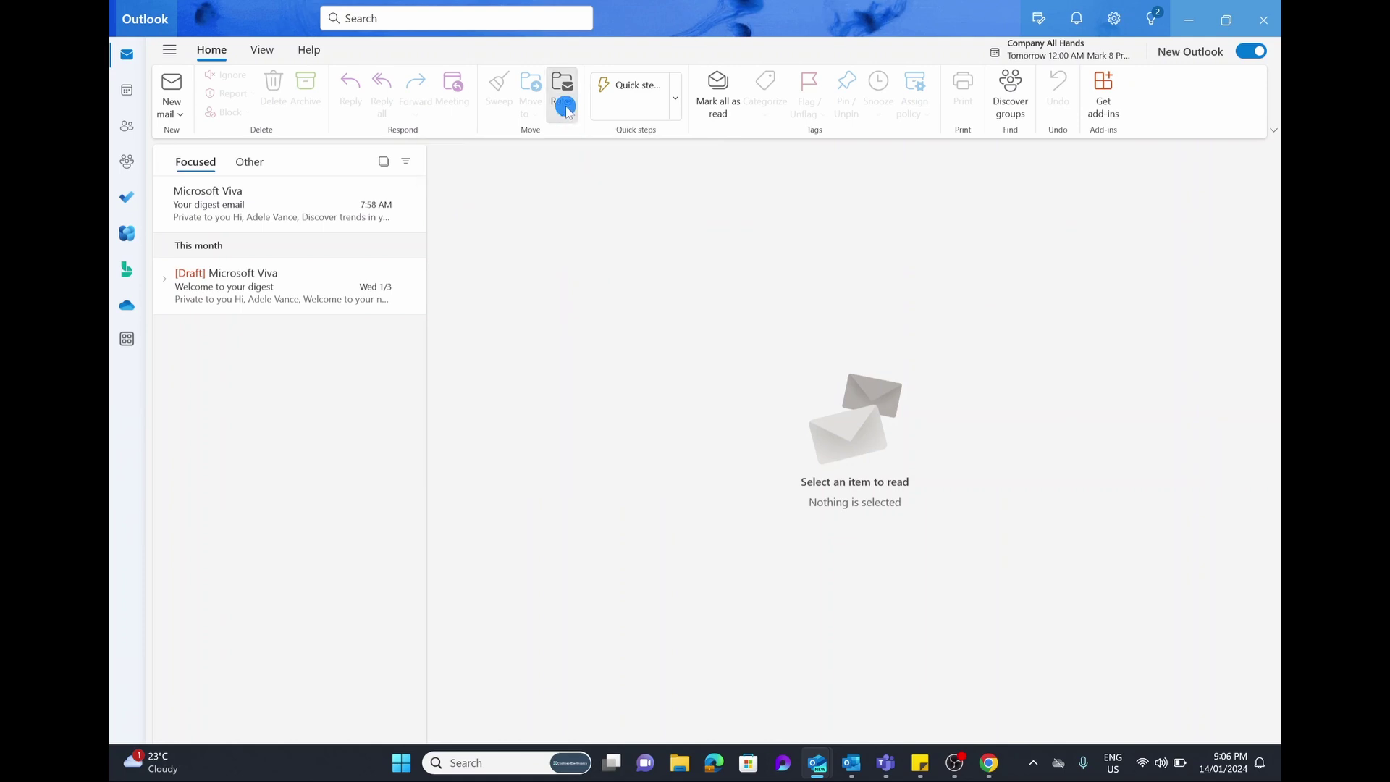
pyautogui.click(641, 165)
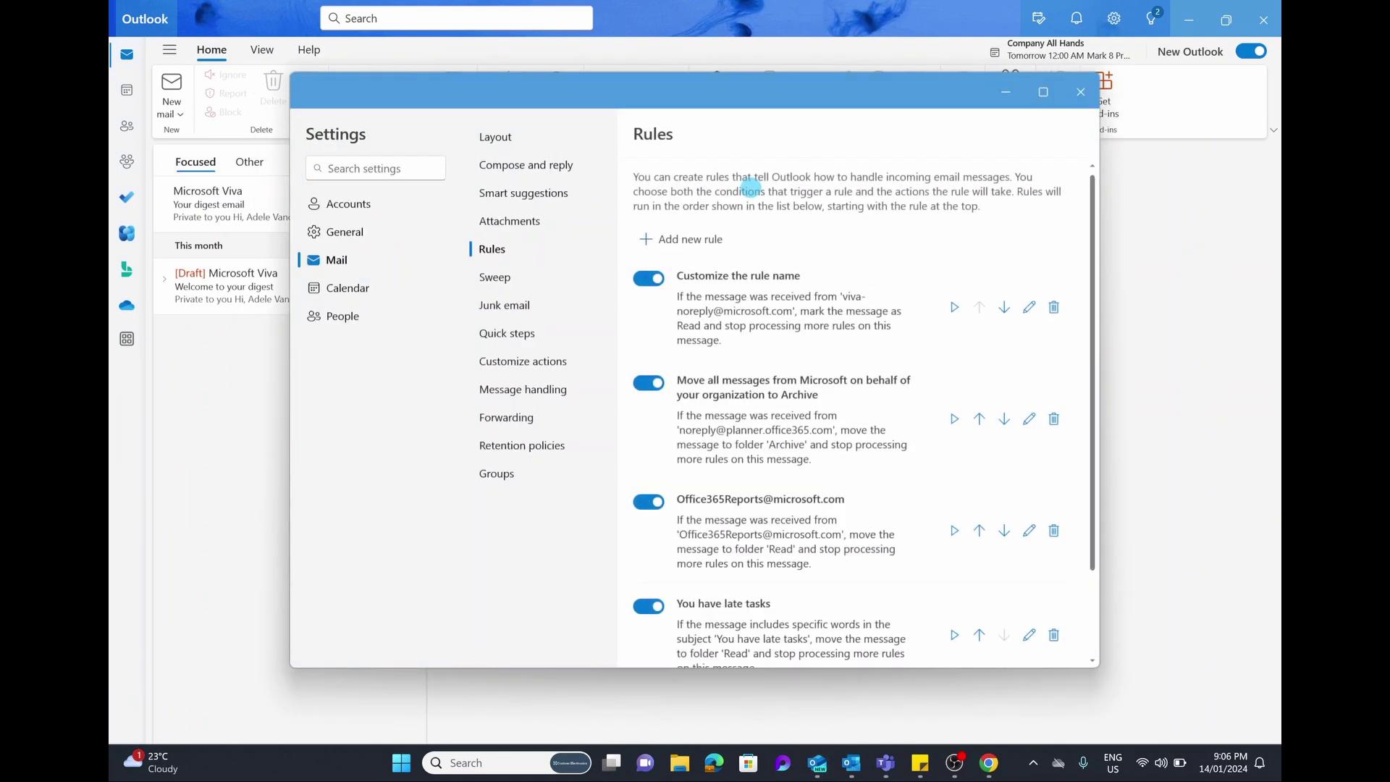
pyautogui.scroll(-1, 981, 481)
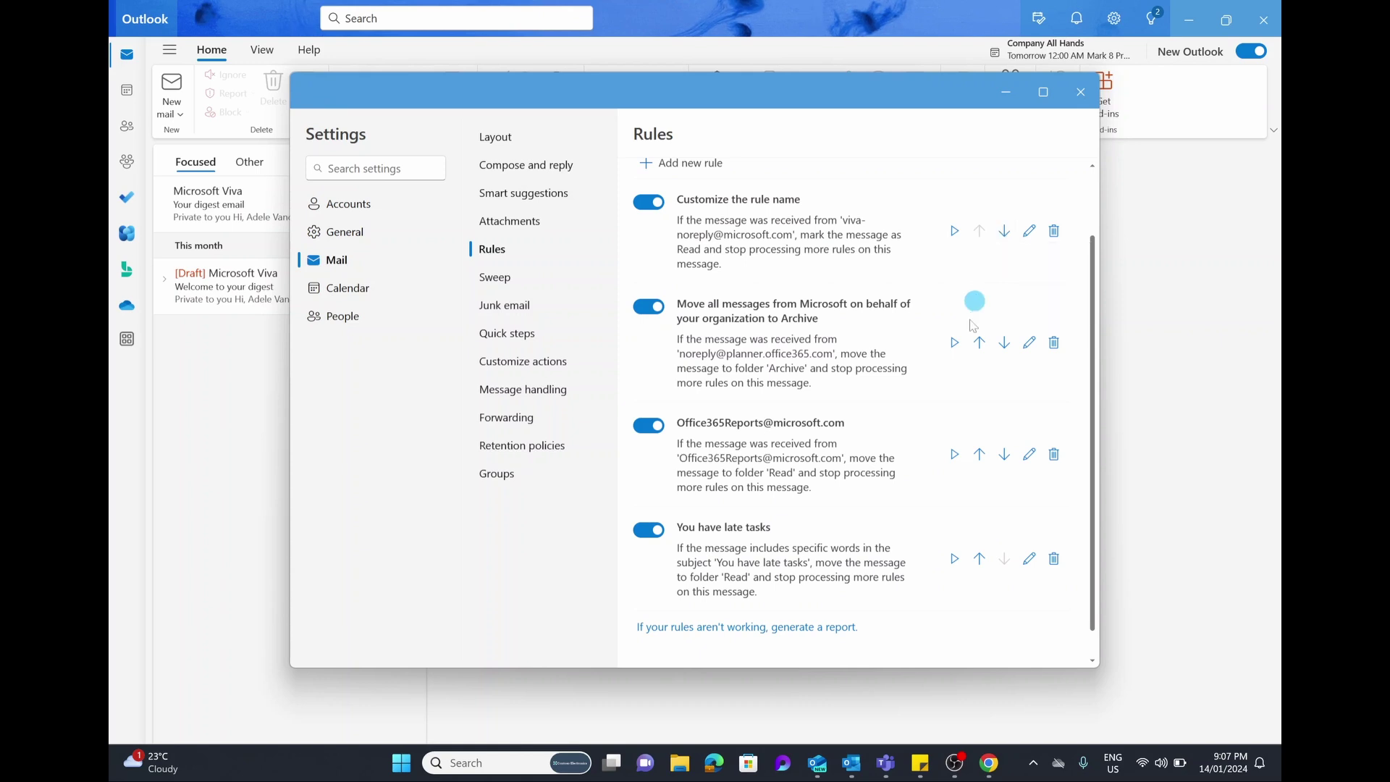
pyautogui.scroll(1, 967, 341)
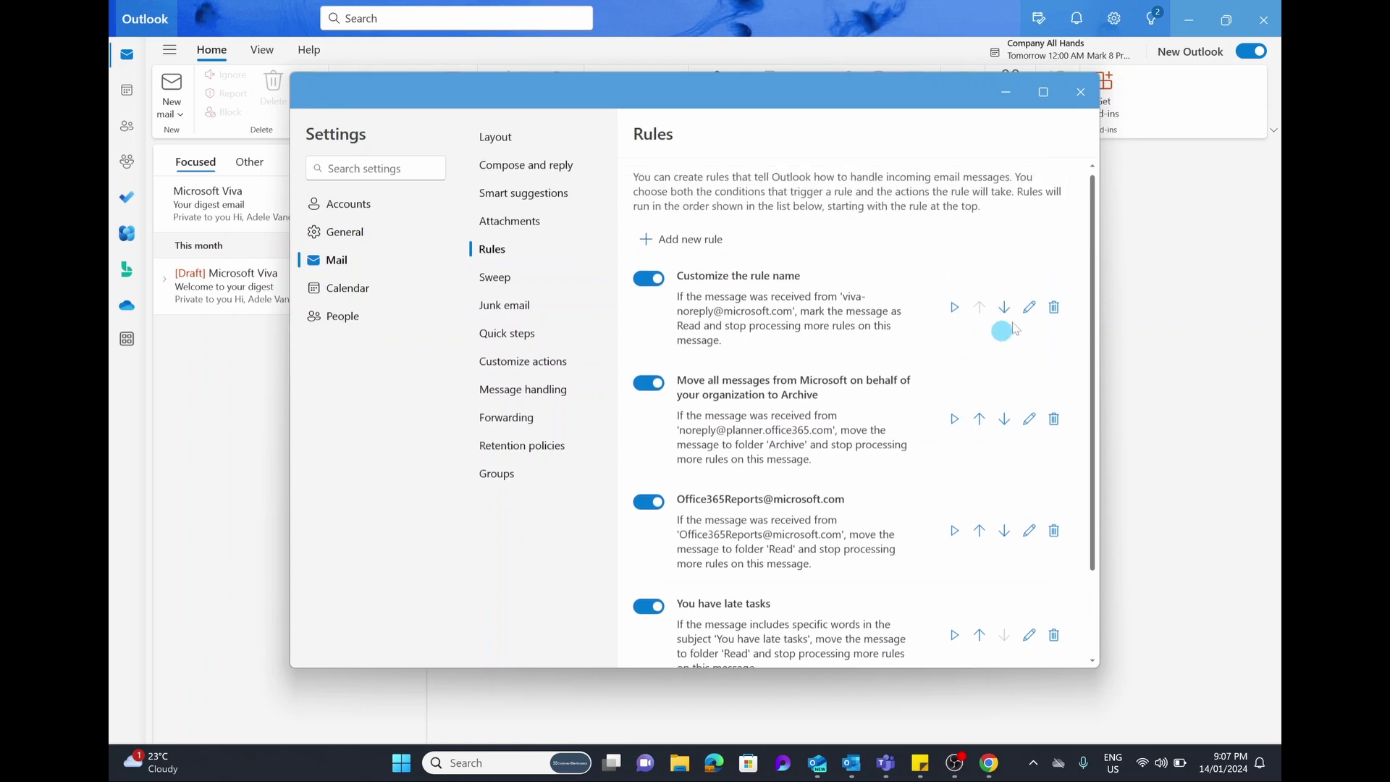